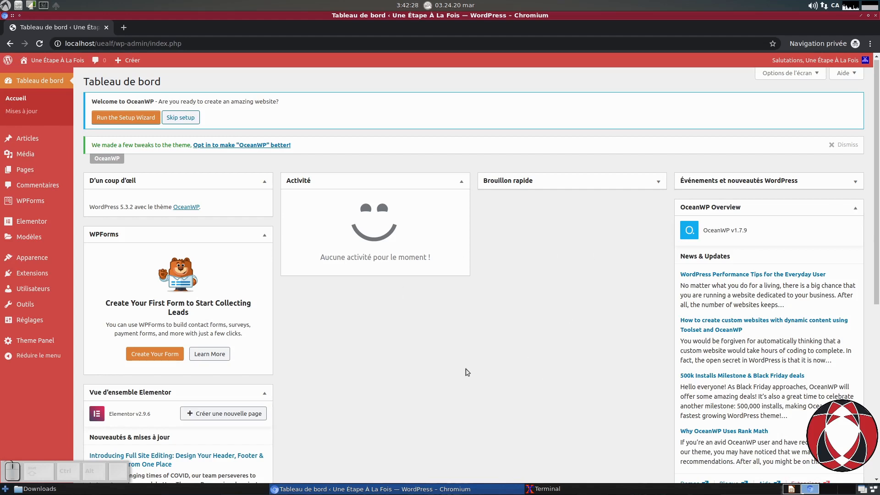
- Collapse the OceanWP Overview widget, move the Vue d'ensemble Elementor widget beneath it and collapse that too
{"action": "left_click", "coordinate": [855, 208]}
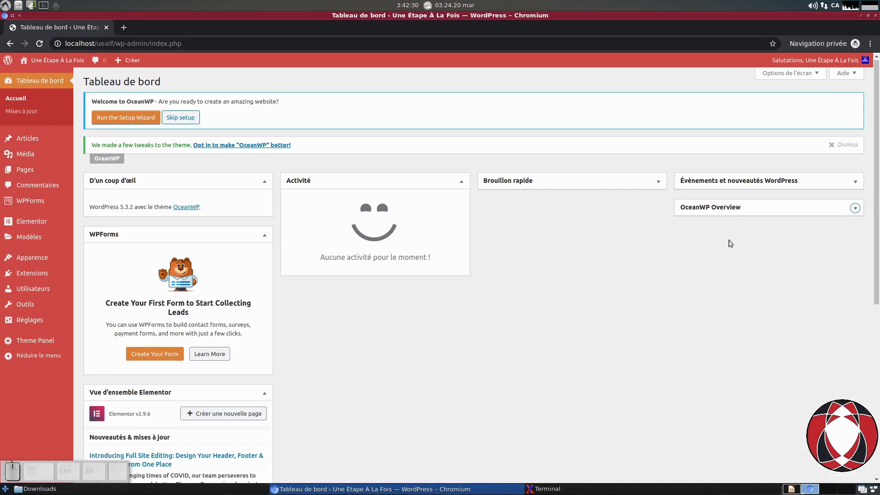
{"action": "scroll", "coordinate": [152, 385], "scroll_direction": "down", "scroll_amount": 7}
{"action": "left_click_drag", "start_coordinate": [130, 229], "coordinate": [729, 271]}
{"action": "left_click", "coordinate": [858, 236]}
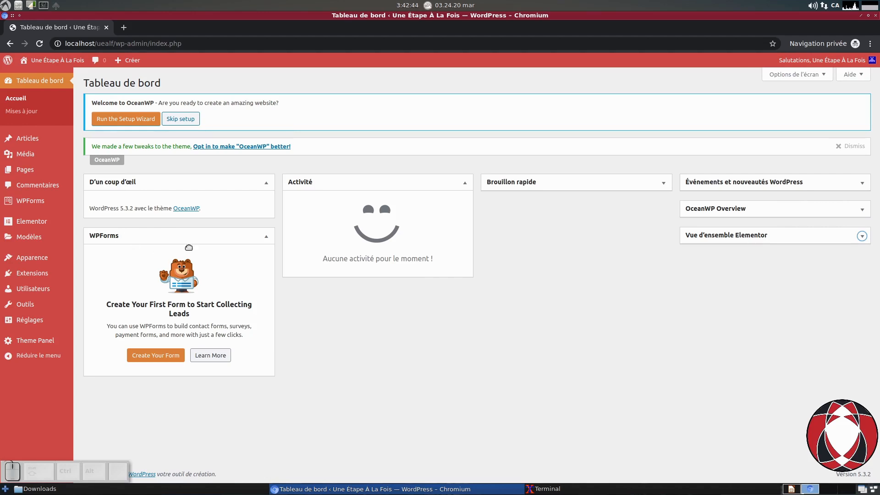
- Move the WPForms dashboard widget beneath Brouillon rapide and collapse it
{"action": "left_click", "coordinate": [663, 182]}
{"action": "left_click", "coordinate": [663, 182]}
{"action": "left_click_drag", "start_coordinate": [145, 239], "coordinate": [556, 213]}
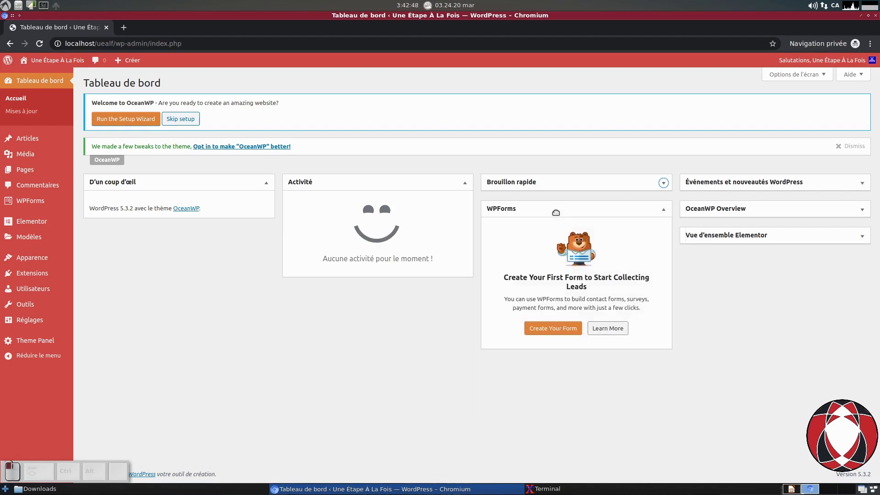
{"action": "left_click", "coordinate": [663, 210]}
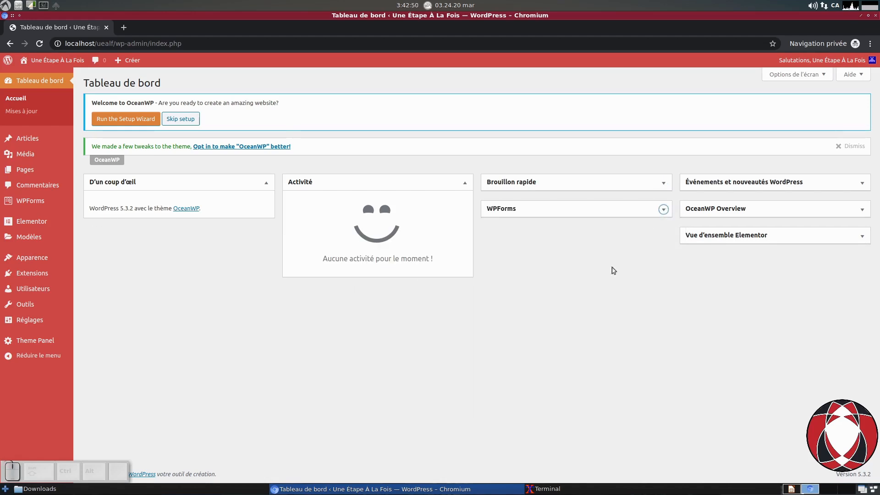
{"action": "left_click", "coordinate": [553, 265]}
- Open the media library and bring up the upload area for adding new files
{"action": "mouse_move", "coordinate": [25, 154]}
{"action": "left_click", "coordinate": [94, 157]}
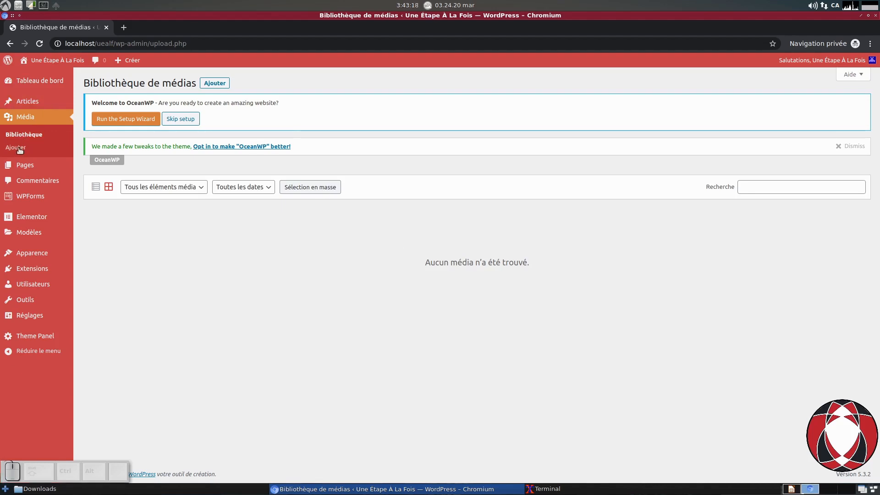
{"action": "mouse_move", "coordinate": [132, 66]}
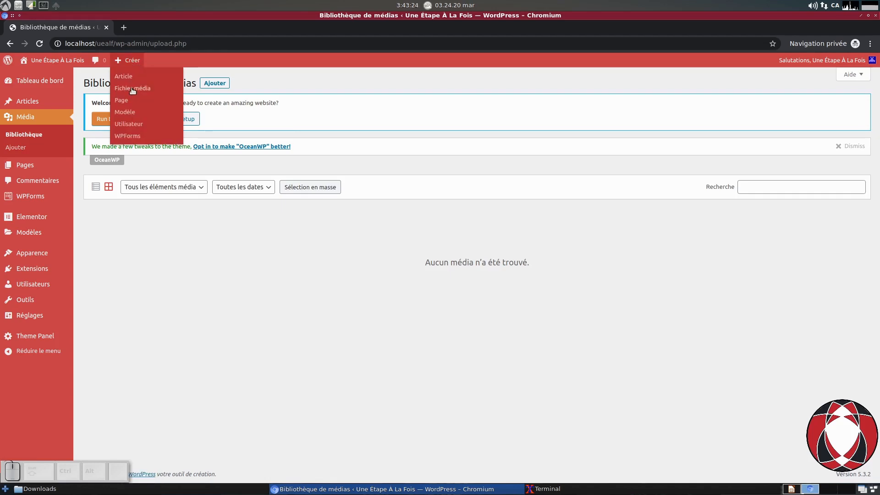
{"action": "left_click", "coordinate": [198, 302]}
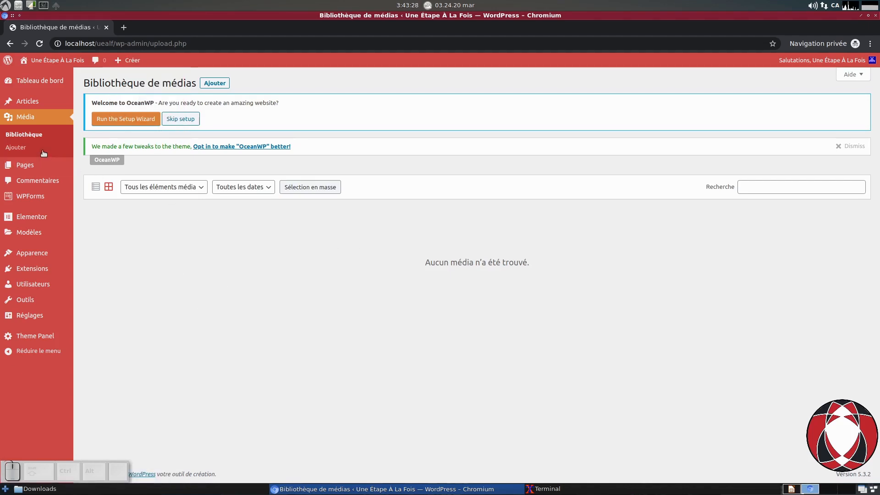
{"action": "left_click", "coordinate": [227, 85]}
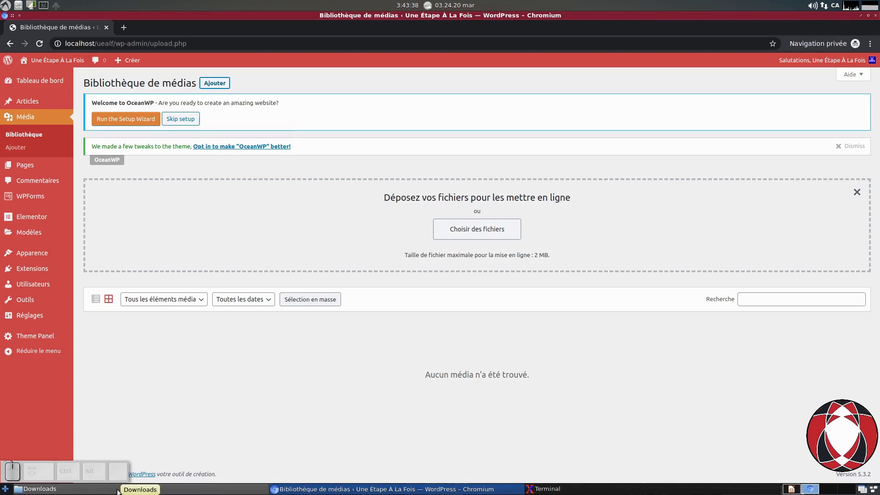
{"action": "left_click", "coordinate": [39, 489]}
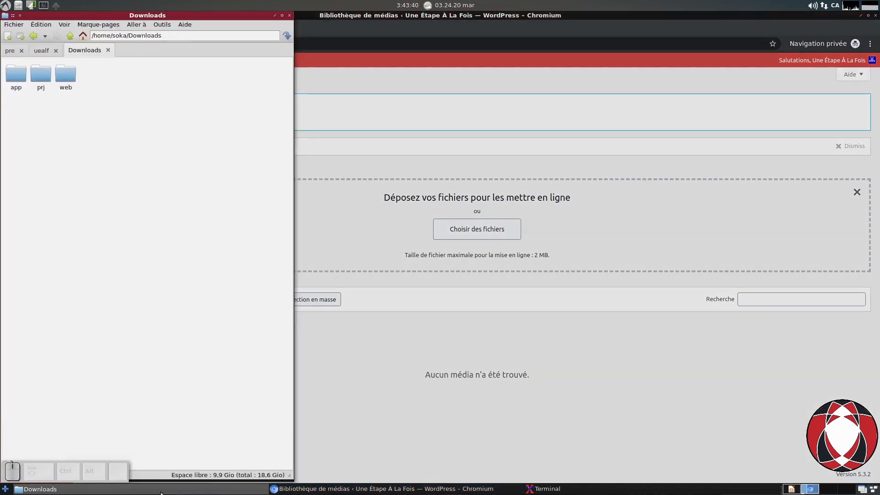
{"action": "left_click", "coordinate": [338, 243]}
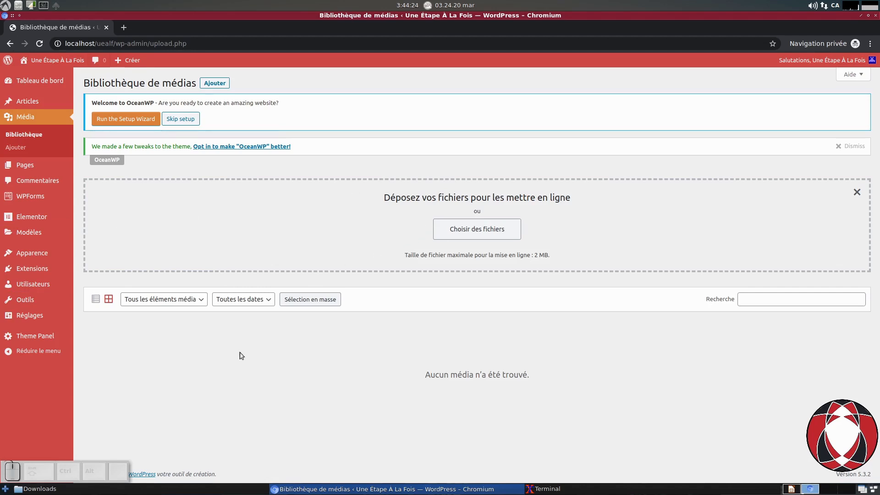
{"action": "left_click", "coordinate": [223, 399]}
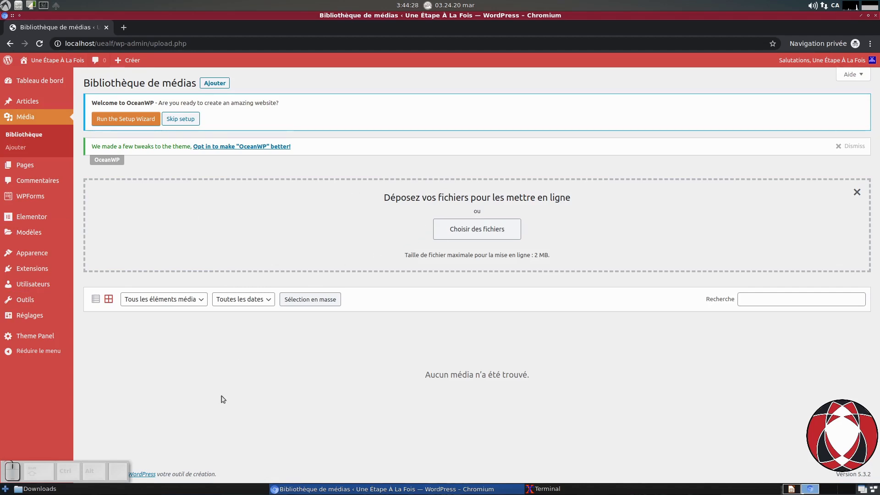
- Switch to the file manager and open the prj/blogiteratif.tst/img folder within Downloads
{"action": "left_click", "coordinate": [164, 490]}
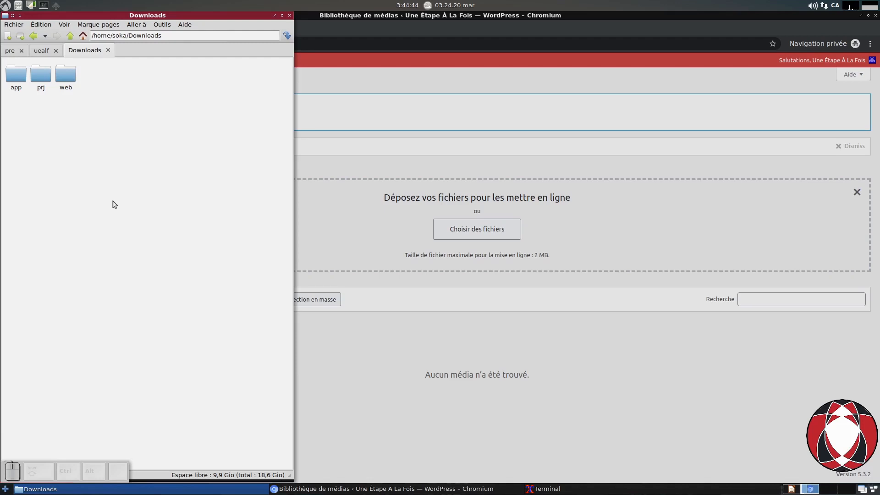
{"action": "double_click", "coordinate": [47, 77]}
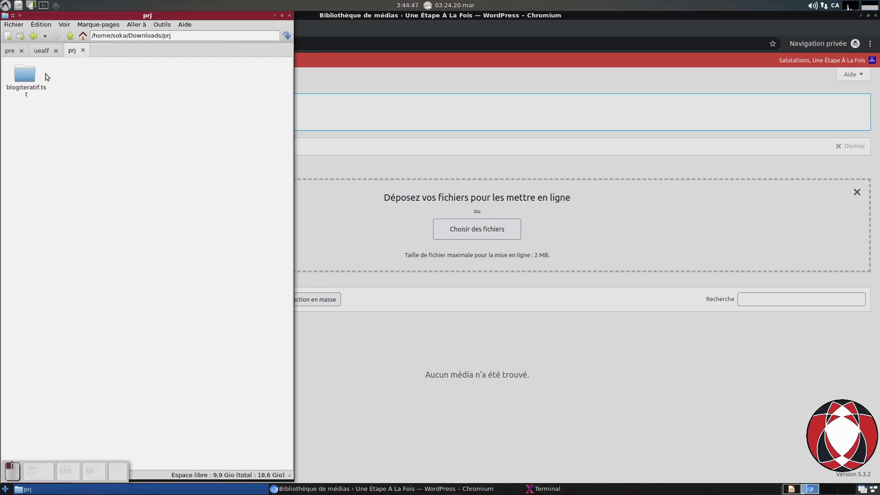
{"action": "double_click", "coordinate": [21, 78]}
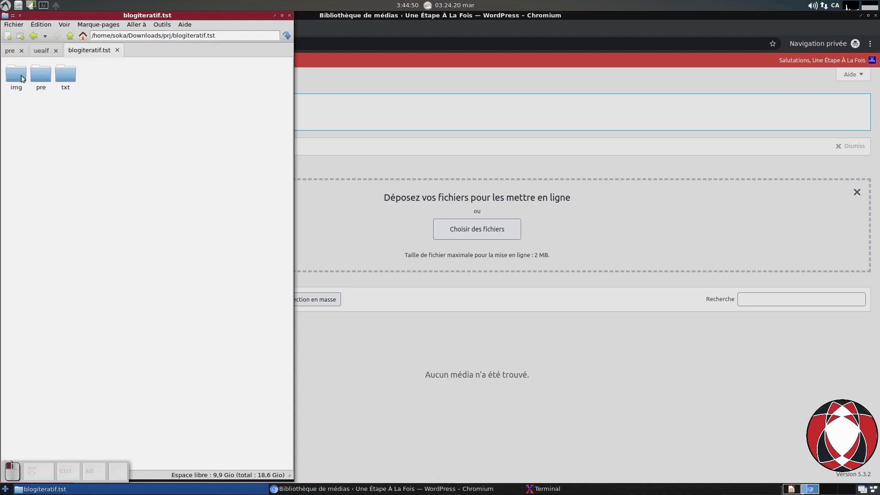
{"action": "double_click", "coordinate": [20, 74]}
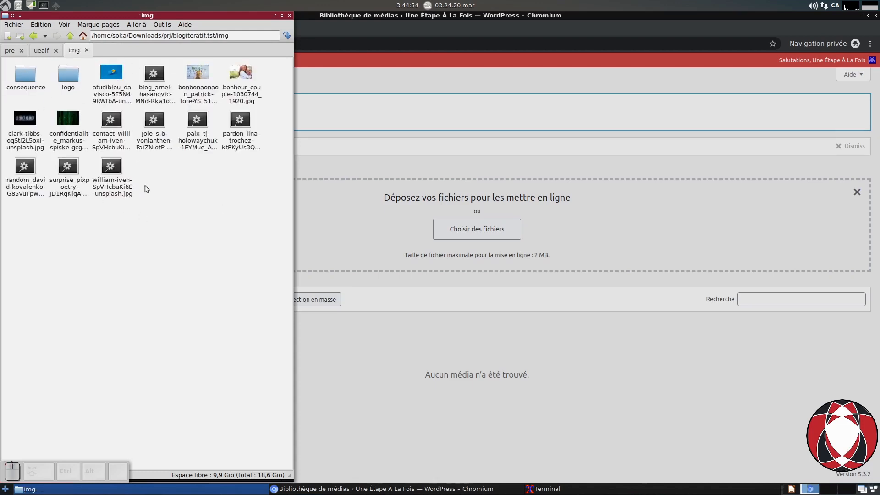
- Check the file size in the properties of the original atudibleu image in the img folder
{"action": "right_click", "coordinate": [114, 70]}
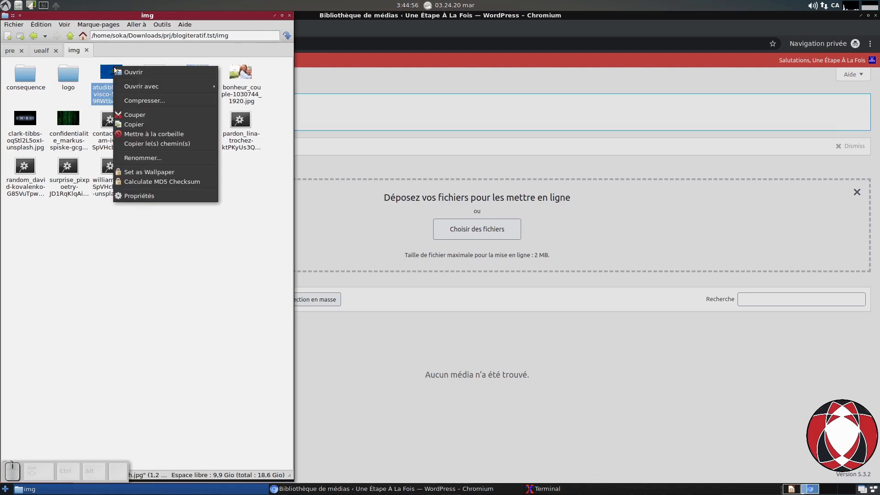
{"action": "left_click", "coordinate": [149, 197]}
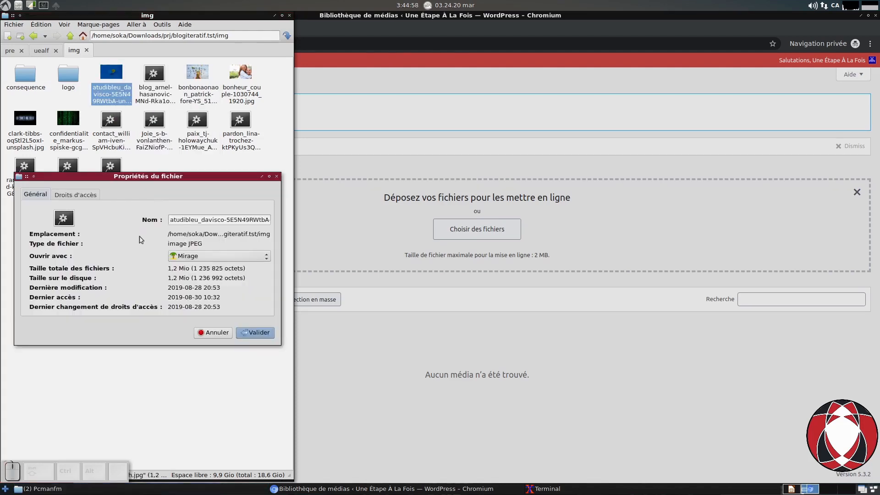
{"action": "left_click", "coordinate": [171, 269]}
{"action": "left_click", "coordinate": [222, 339]}
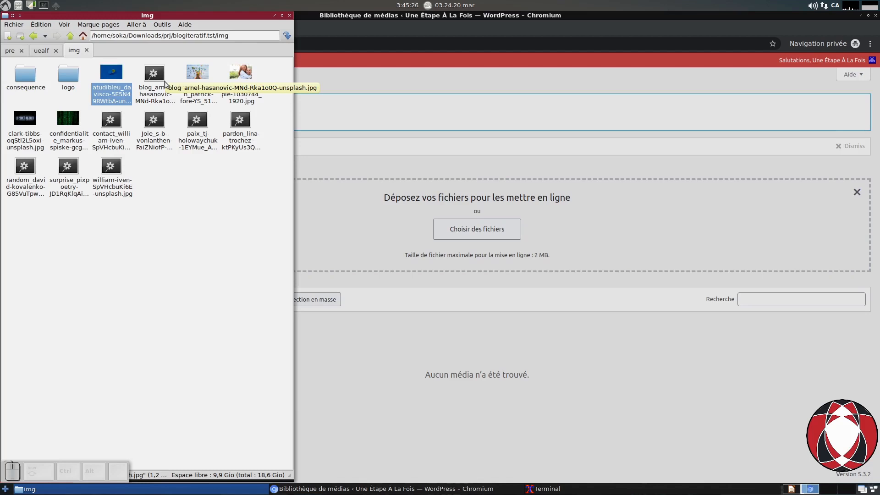
{"action": "left_click", "coordinate": [5, 6]}
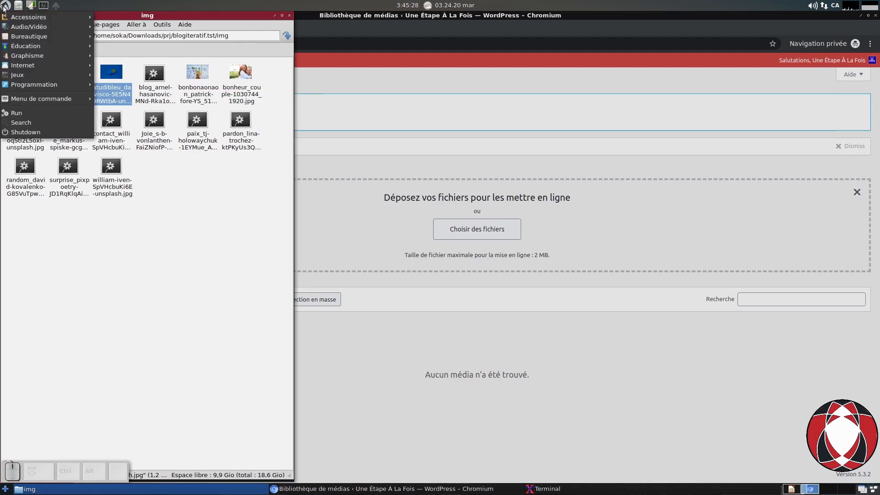
{"action": "mouse_move", "coordinate": [21, 47]}
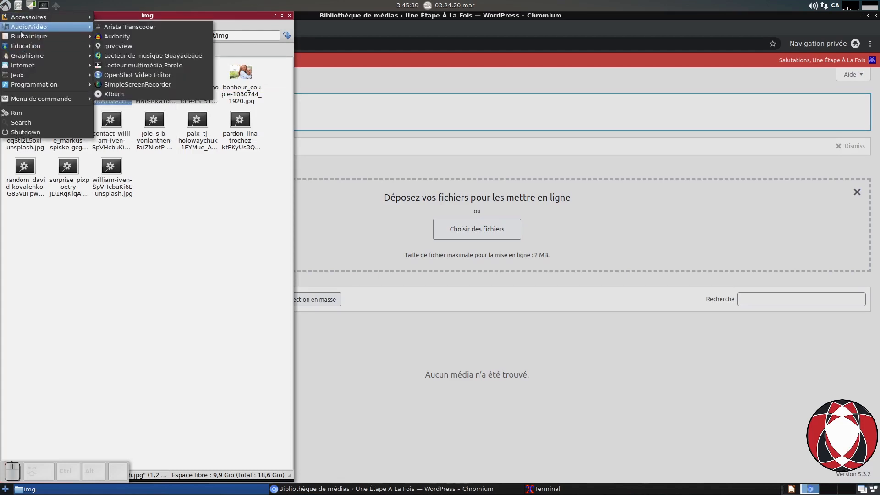
{"action": "mouse_move", "coordinate": [24, 55]}
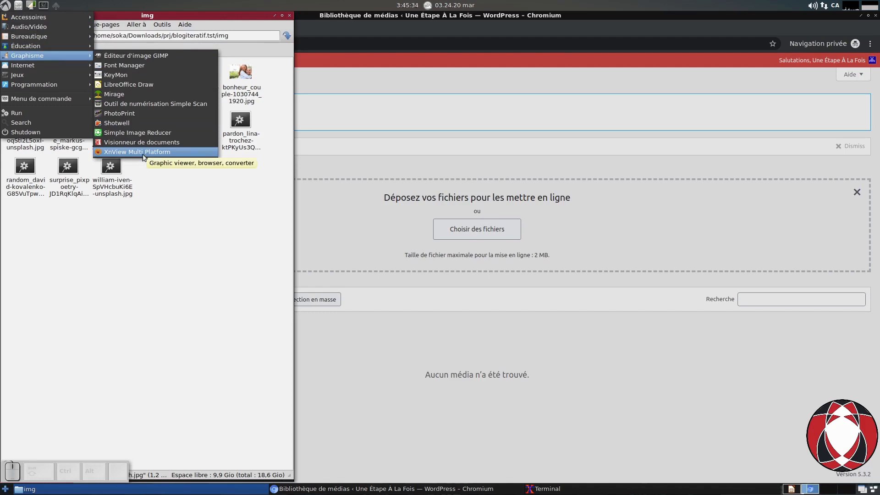
{"action": "left_click", "coordinate": [171, 296]}
- View the images in the consequence subfolder and return to the img folder
{"action": "left_click", "coordinate": [34, 76]}
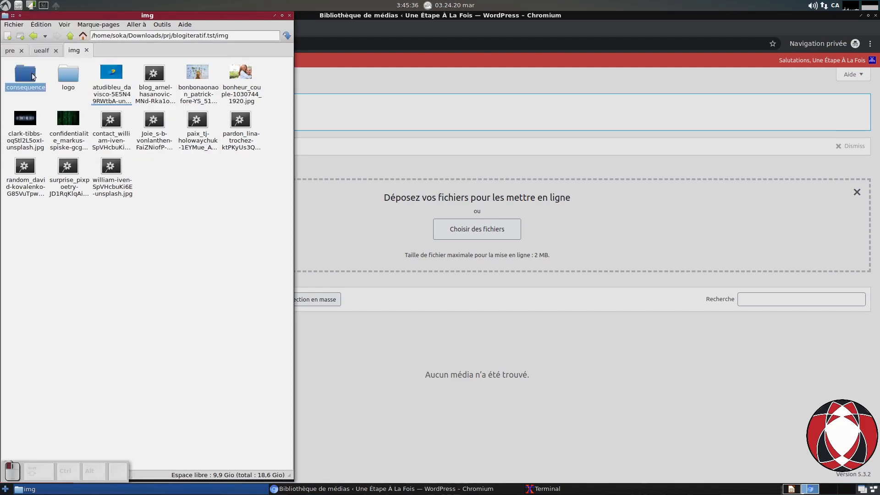
{"action": "double_click", "coordinate": [34, 76]}
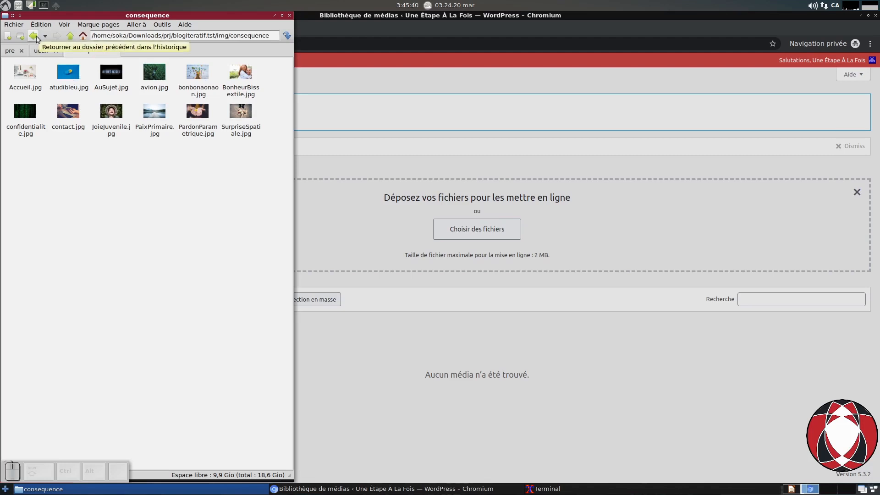
{"action": "left_click", "coordinate": [71, 37]}
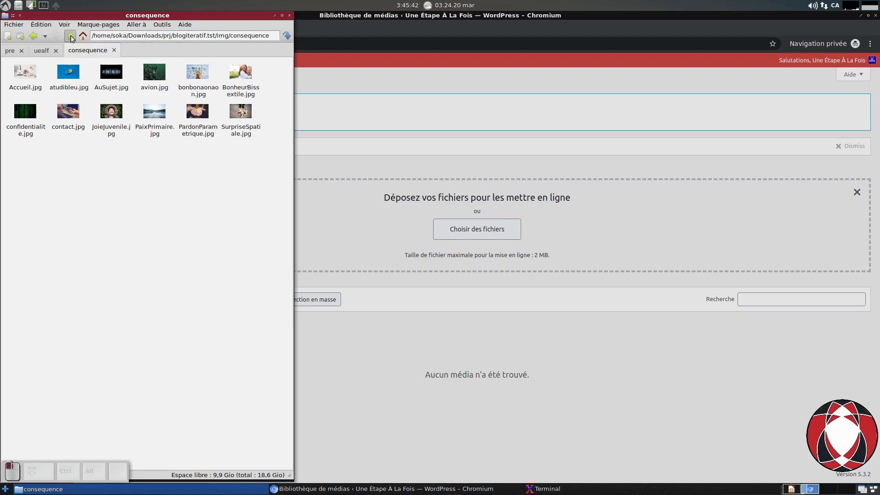
- Review the original atudibleu image's properties again and close them without changes
{"action": "right_click", "coordinate": [113, 75]}
{"action": "left_click", "coordinate": [143, 201]}
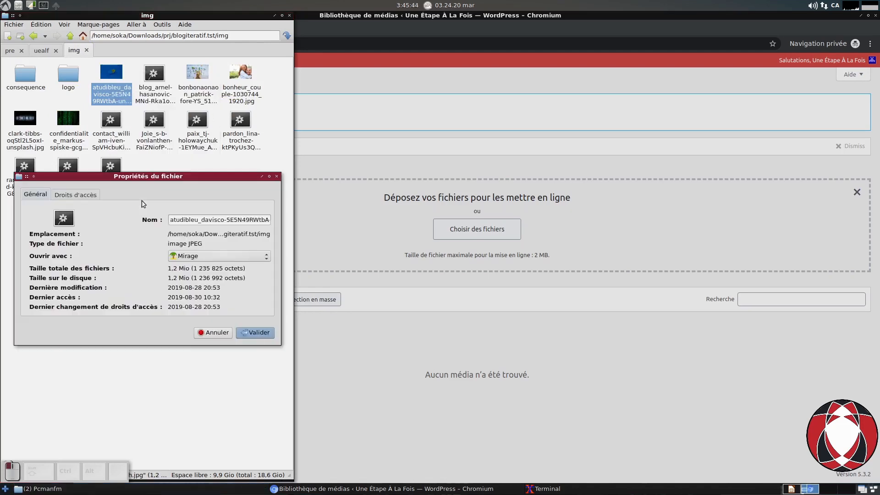
{"action": "left_click", "coordinate": [214, 332]}
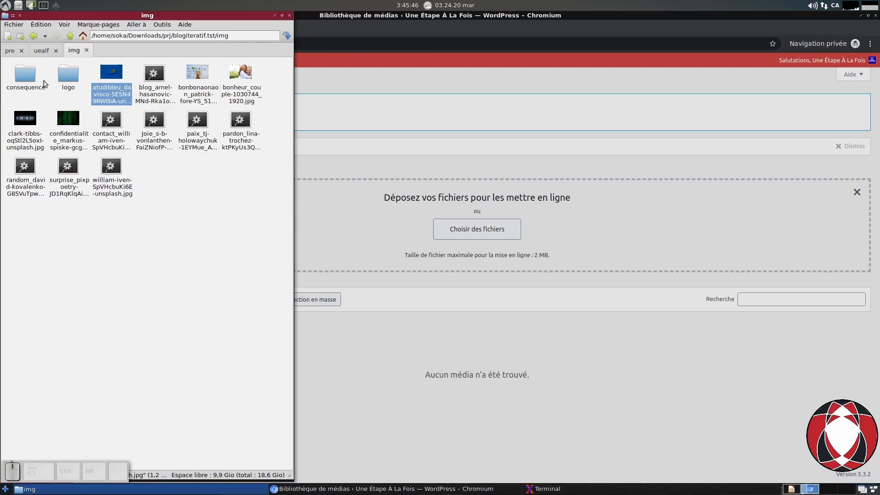
- Open the consequence folder and check the file size of atudibleu.jpg in its properties
{"action": "double_click", "coordinate": [41, 75]}
{"action": "right_click", "coordinate": [69, 74]}
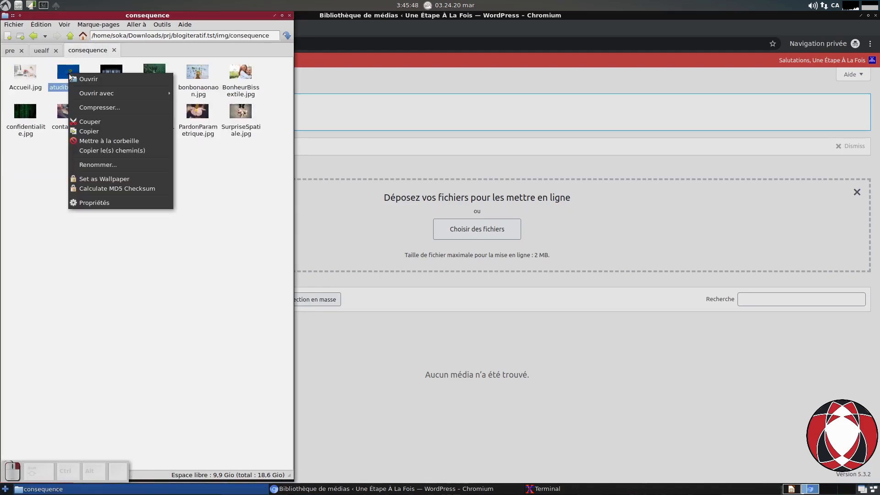
{"action": "left_click", "coordinate": [112, 203]}
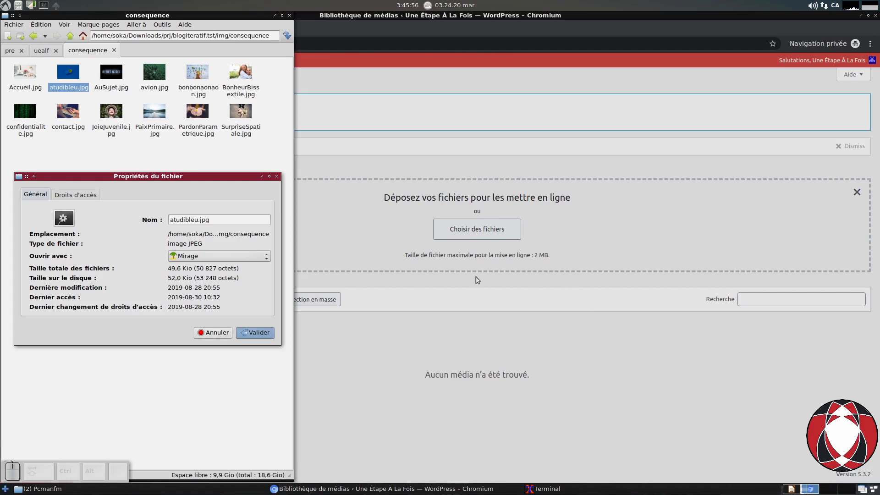
{"action": "left_click", "coordinate": [215, 336]}
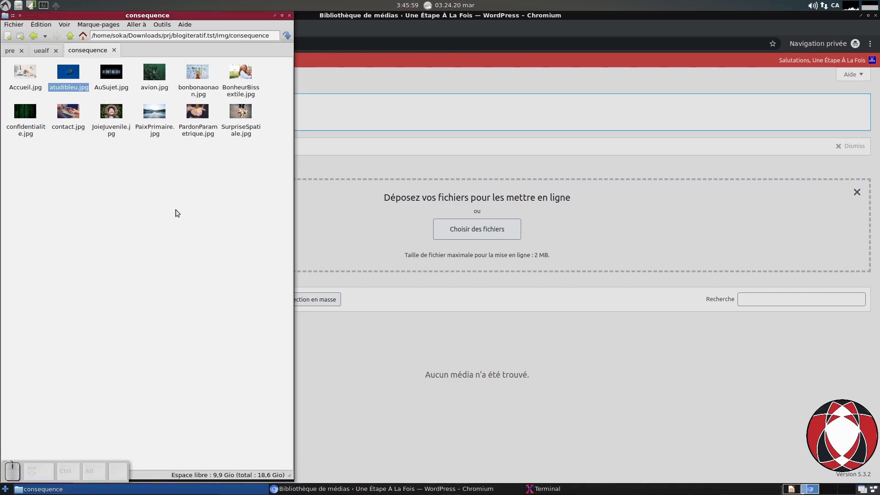
- Return to the img folder, view the original atudibleu image maximized in Mirage, and switch back to the WordPress media library
{"action": "left_click", "coordinate": [69, 35]}
{"action": "left_click", "coordinate": [118, 76]}
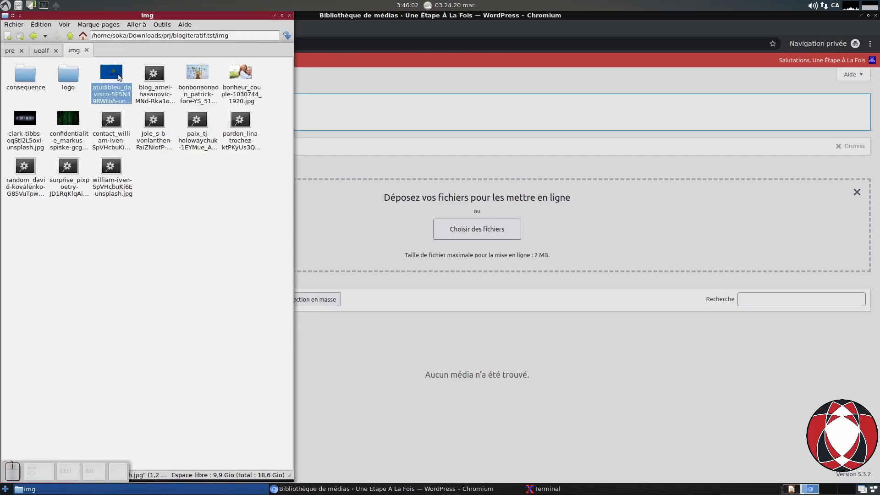
{"action": "left_click", "coordinate": [218, 265]}
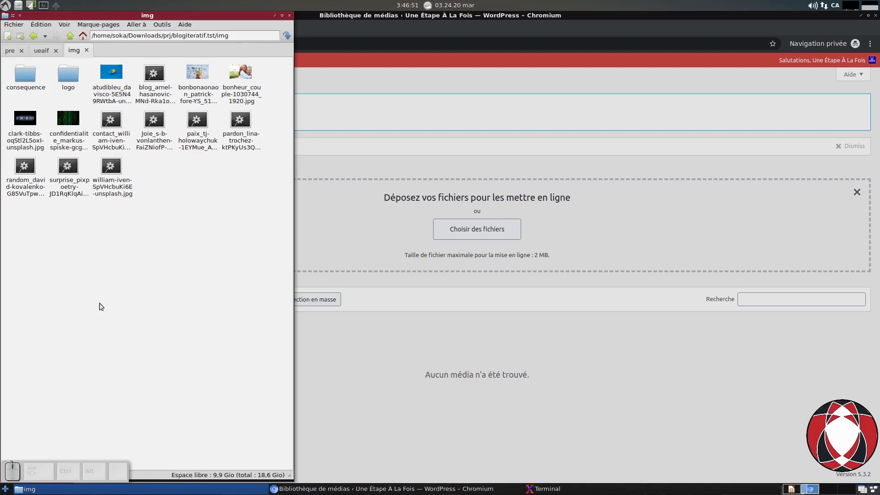
{"action": "double_click", "coordinate": [110, 74]}
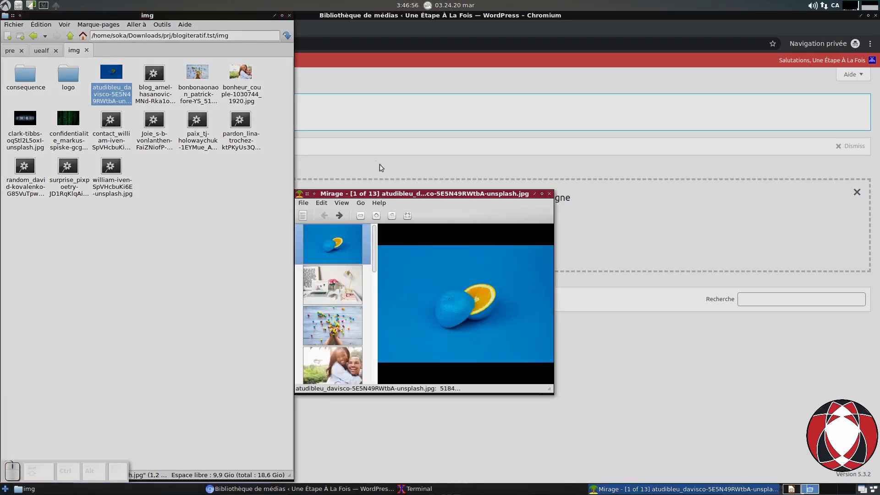
{"action": "left_click", "coordinate": [542, 193]}
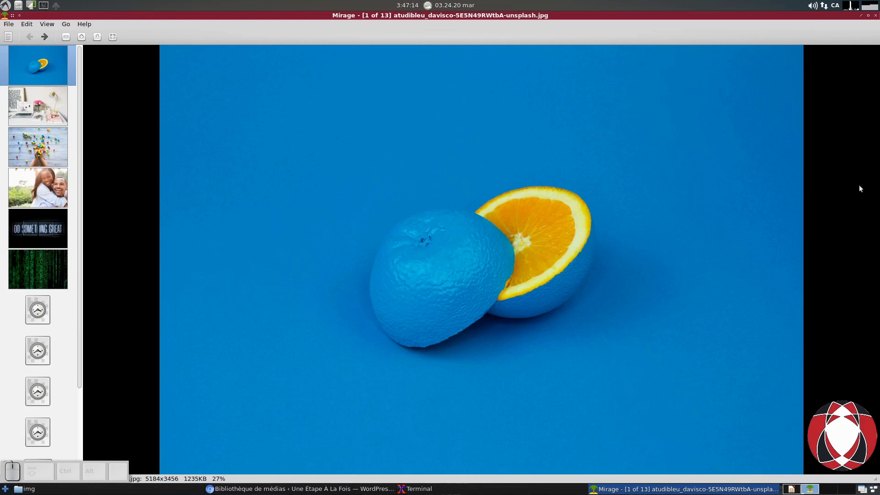
{"action": "left_click", "coordinate": [861, 16]}
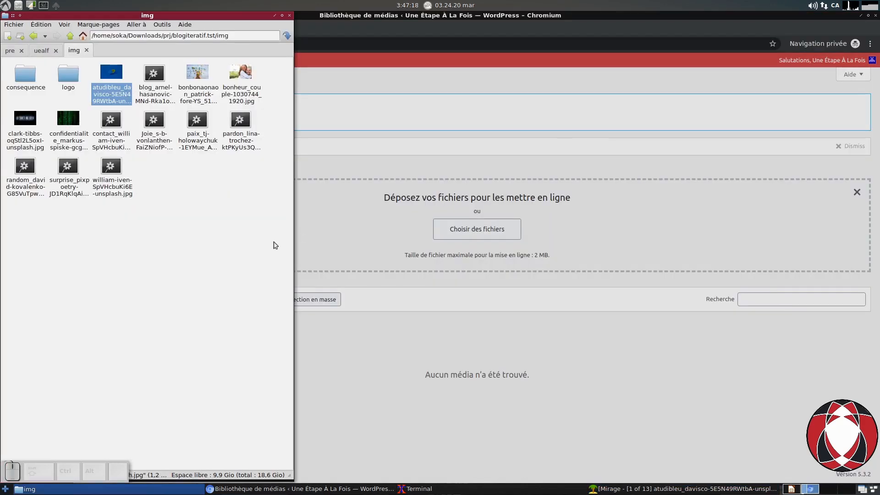
{"action": "left_click", "coordinate": [363, 403]}
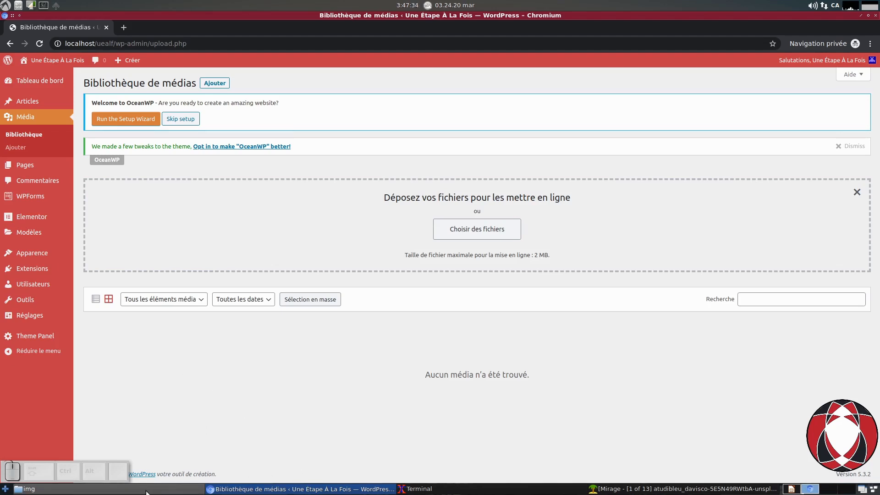
- Switch to the file manager, review the images in the consequence folder, and return to the WordPress media library
{"action": "left_click", "coordinate": [26, 488]}
{"action": "double_click", "coordinate": [29, 79]}
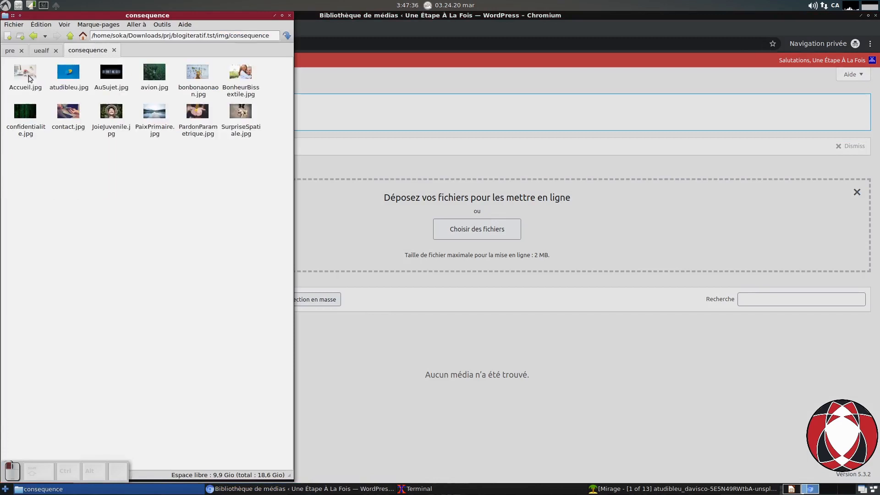
{"action": "left_click_drag", "start_coordinate": [274, 73], "coordinate": [13, 165]}
{"action": "left_click", "coordinate": [369, 234]}
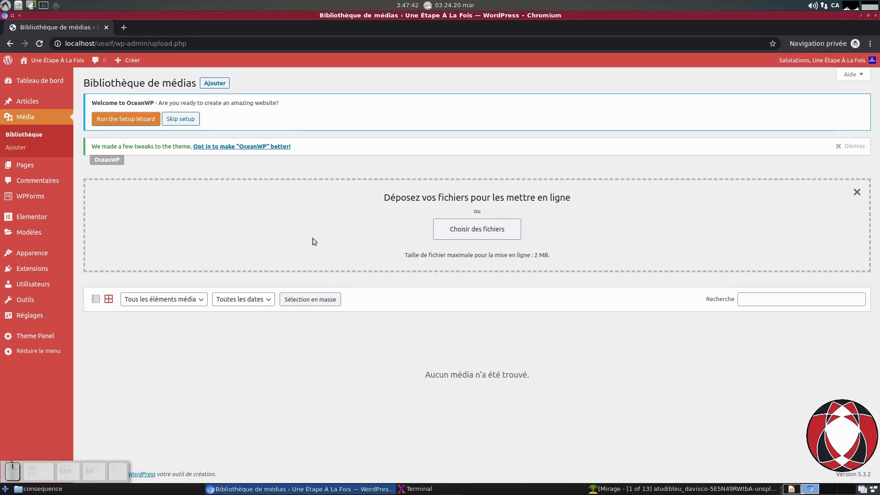
- Upload Accueil.jpg from Downloads/prj/blogiteratif.tst/img/consequence to the media library using the file chooser
{"action": "left_click", "coordinate": [475, 235]}
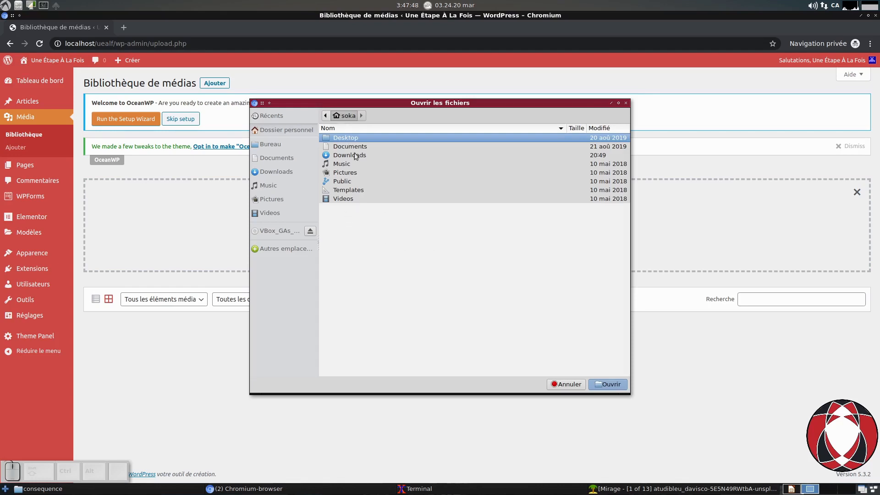
{"action": "double_click", "coordinate": [348, 158]}
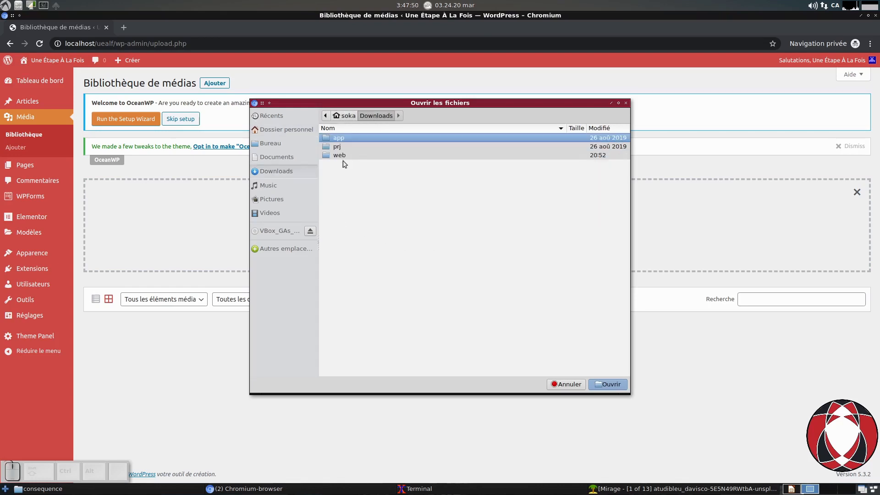
{"action": "double_click", "coordinate": [336, 151]}
{"action": "double_click", "coordinate": [348, 139]}
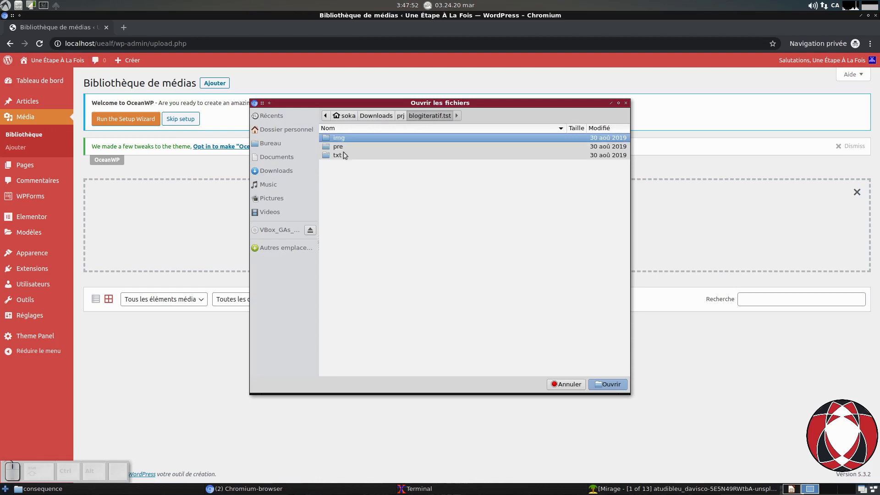
{"action": "double_click", "coordinate": [341, 138]}
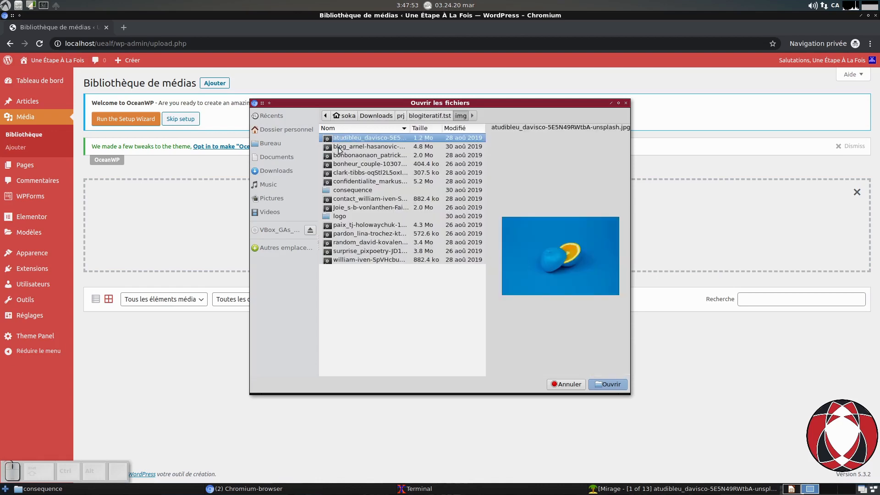
{"action": "left_click", "coordinate": [340, 191]}
{"action": "double_click", "coordinate": [340, 190]}
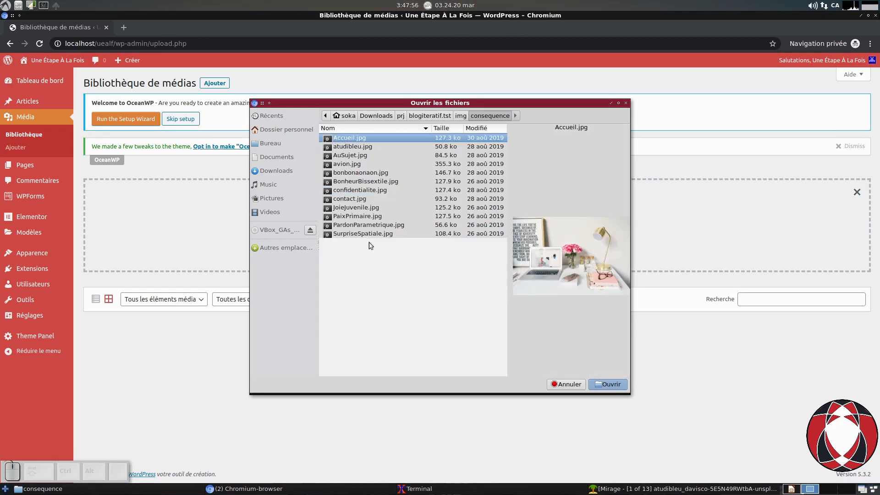
{"action": "left_click", "coordinate": [603, 384]}
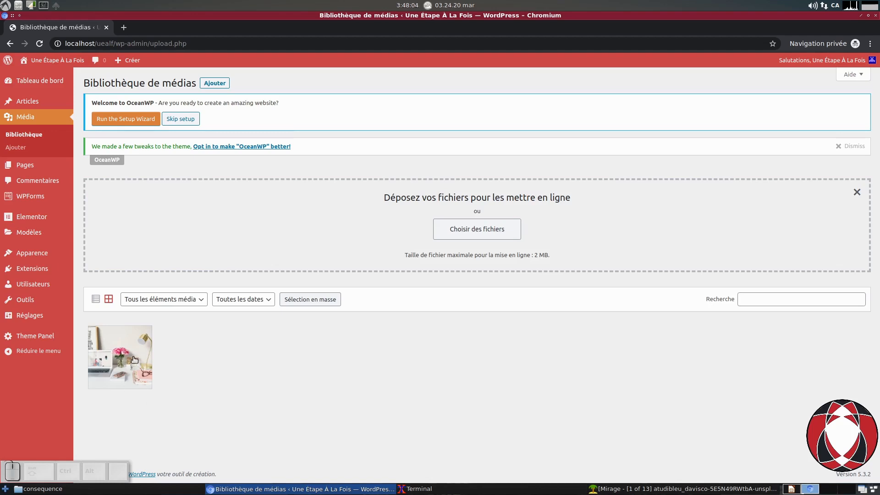
- Upload the seven consecutive images from atudibleu.jpg through contact.jpg in the consequence folder to the media library
{"action": "left_click", "coordinate": [463, 234]}
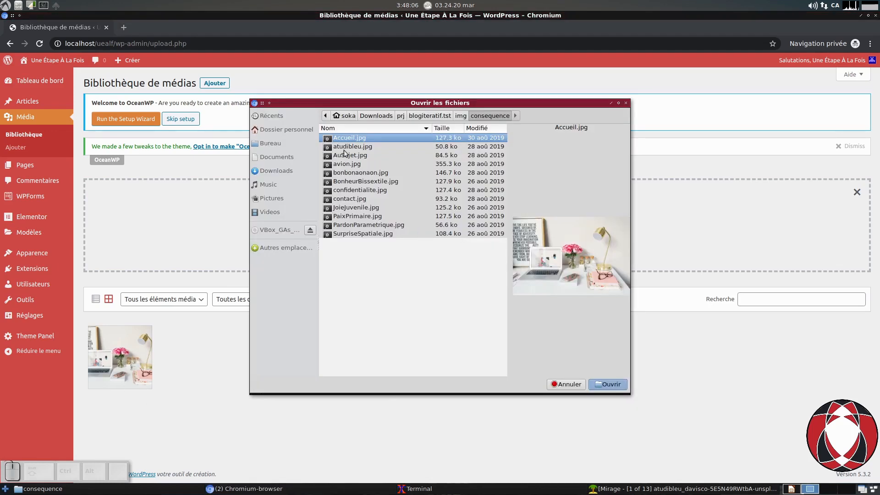
{"action": "left_click", "coordinate": [343, 150]}
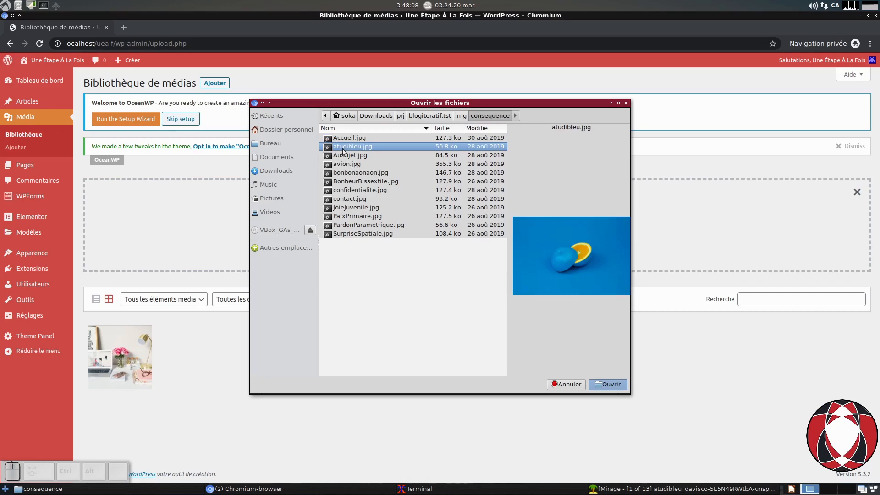
{"action": "left_click", "coordinate": [342, 164], "text": "ctrl"}
{"action": "left_click", "coordinate": [341, 191], "text": "ctrl"}
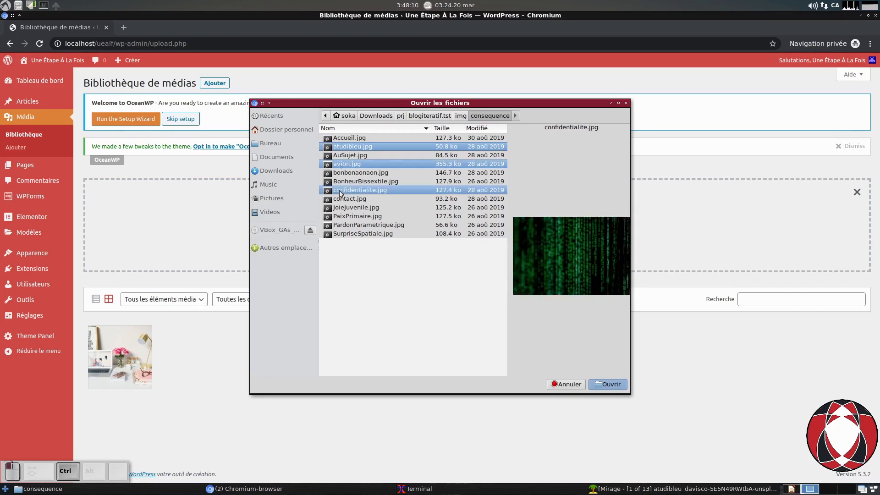
{"action": "left_click", "coordinate": [345, 147]}
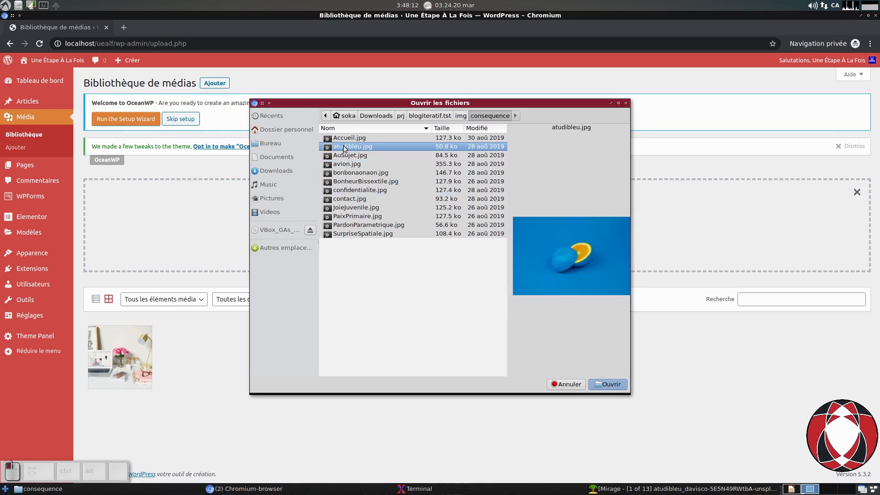
{"action": "left_click", "coordinate": [341, 199], "text": "shift"}
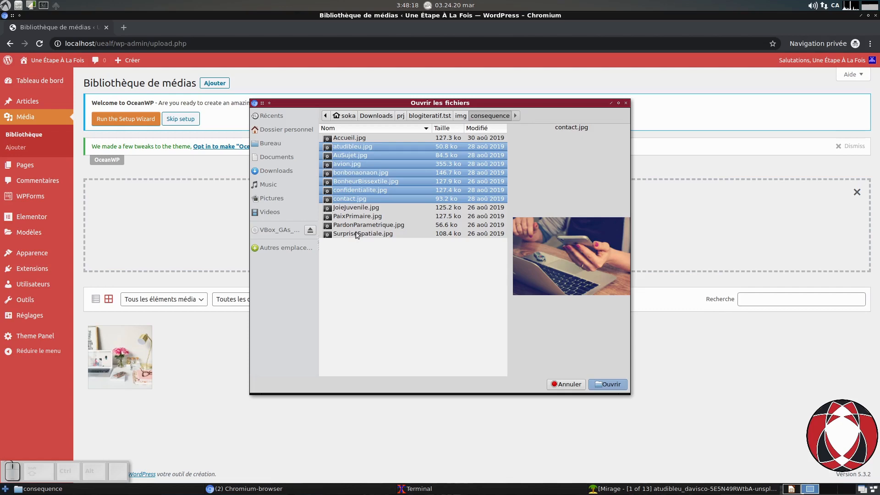
{"action": "left_click", "coordinate": [605, 385]}
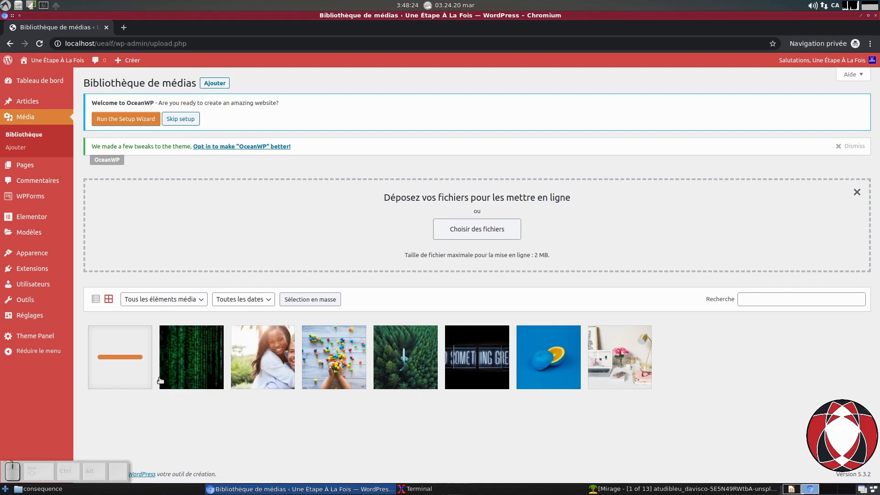
- Drop PaixPrimaire.jpg, PardonParametrique.jpg and SurpriseSpatiale.jpg from the file manager's consequence folder onto the media library's upload area
{"action": "left_click", "coordinate": [46, 489]}
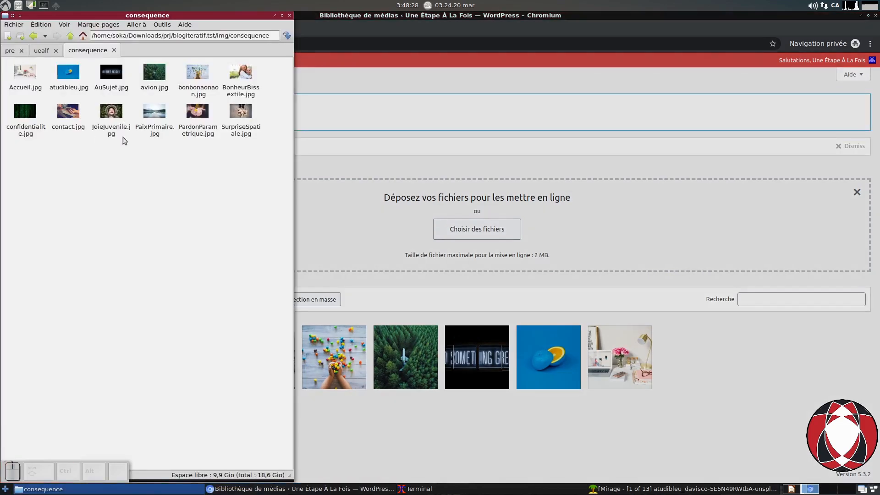
{"action": "left_click_drag", "start_coordinate": [274, 107], "coordinate": [155, 144]}
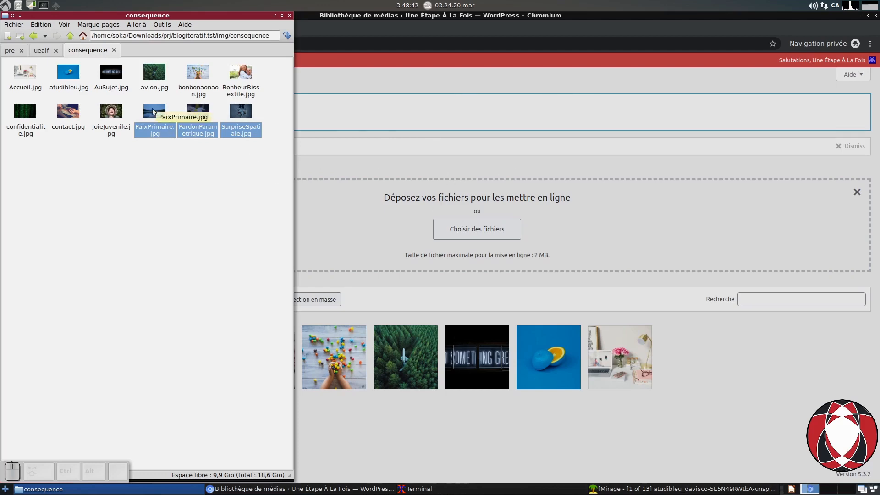
{"action": "left_click_drag", "start_coordinate": [154, 111], "coordinate": [445, 218]}
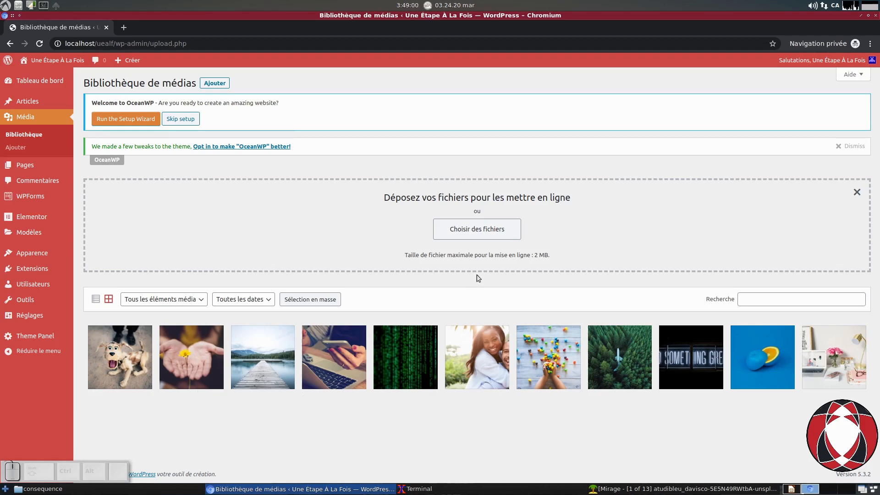
- Check the maximum upload file size, view the Média slide in the presentation, and return to the media library
{"action": "left_click_drag", "start_coordinate": [534, 255], "coordinate": [549, 256]}
{"action": "left_click", "coordinate": [359, 436]}
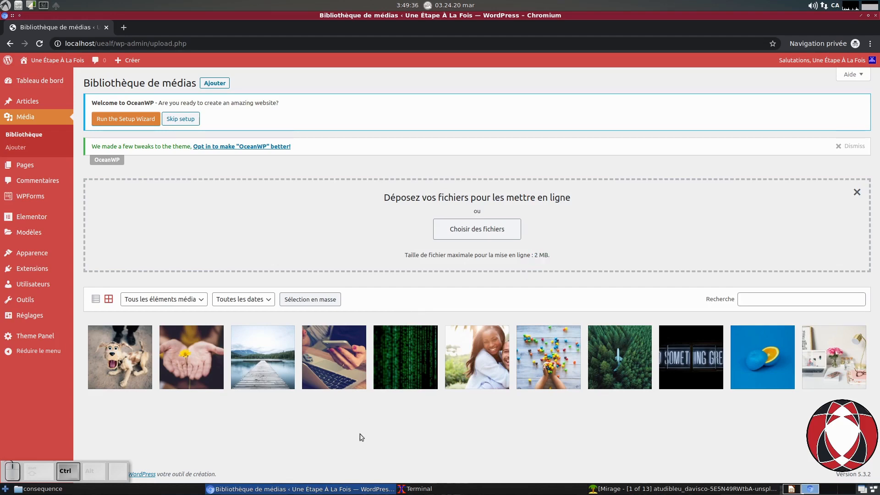
{"action": "key", "text": "ctrl+alt+Left"}
{"action": "key", "text": "Right"}
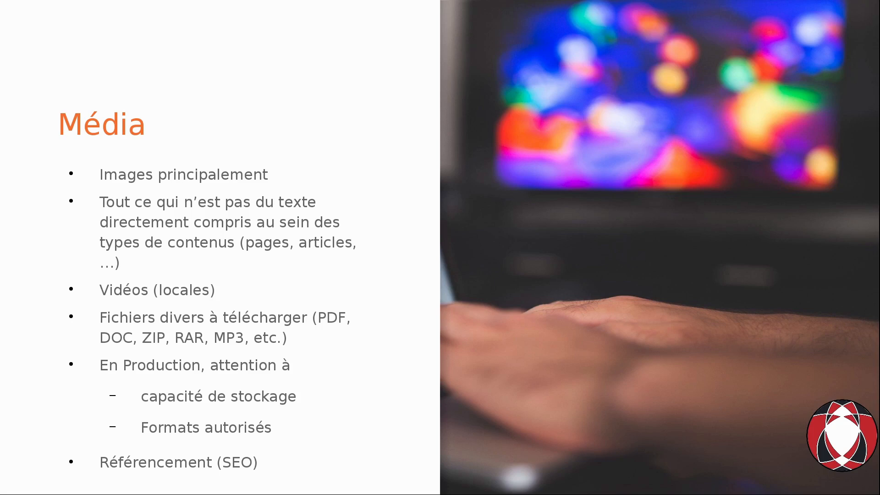
{"action": "key", "text": "ctrl+alt+Right"}
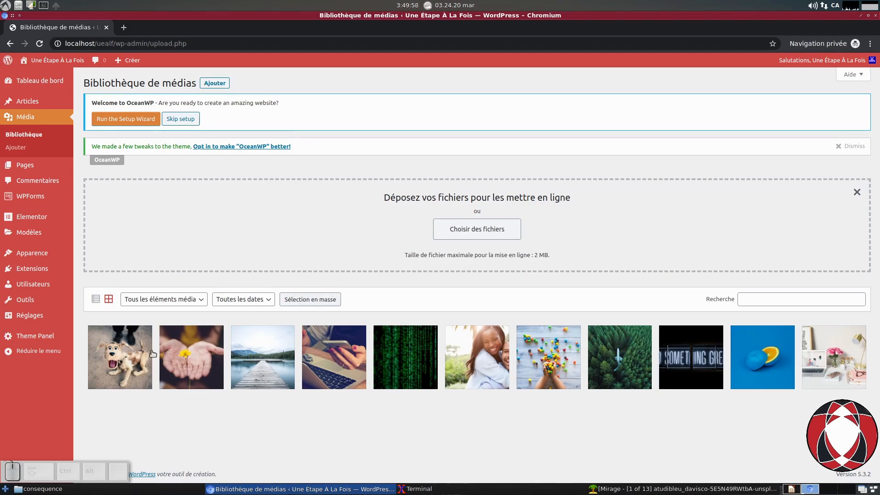
- Open the attachment details of the dog puppet image and examine its file name
{"action": "left_click", "coordinate": [119, 359]}
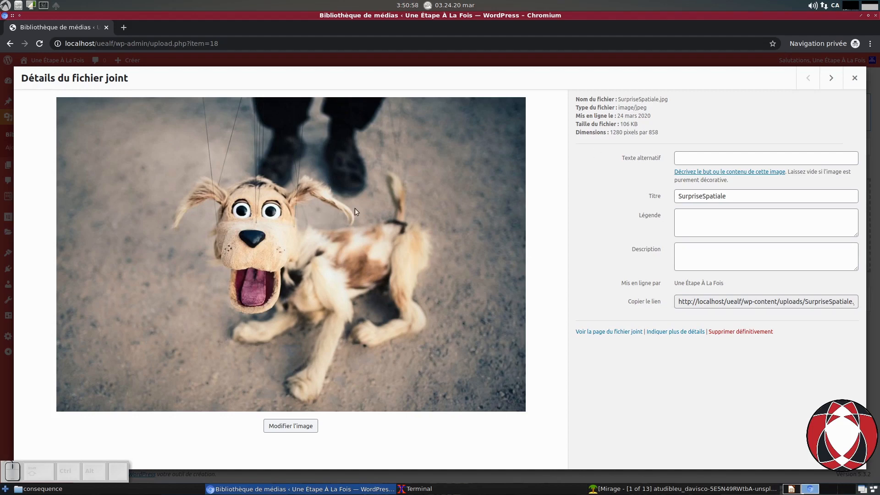
{"action": "left_click_drag", "start_coordinate": [616, 100], "coordinate": [655, 100]}
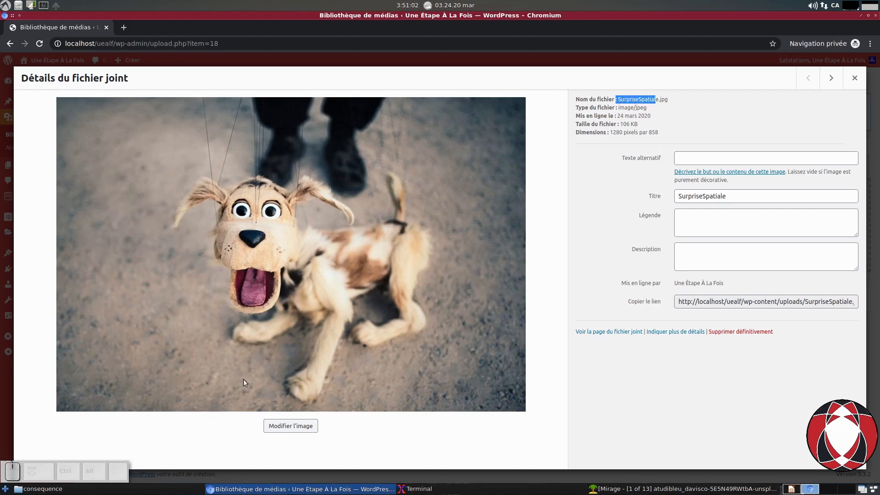
- Compare the original file names in the img folder with those in consequence, and return to the attachment details
{"action": "left_click", "coordinate": [106, 490]}
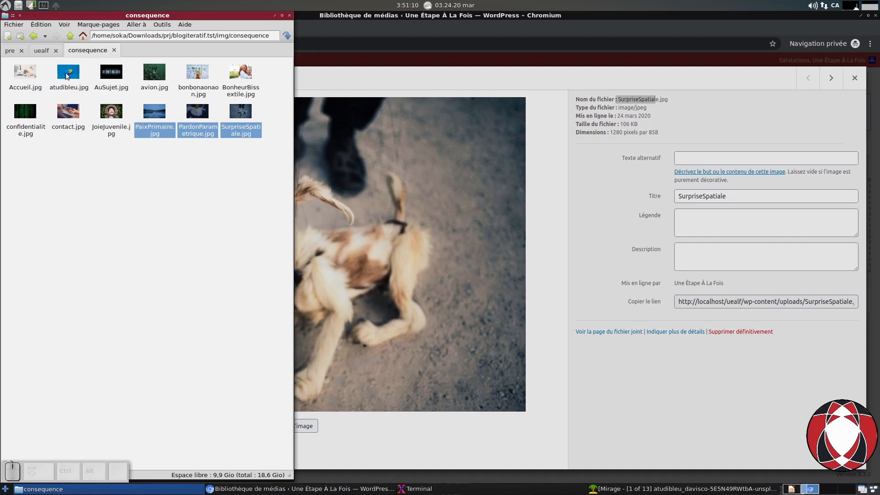
{"action": "left_click", "coordinate": [70, 36]}
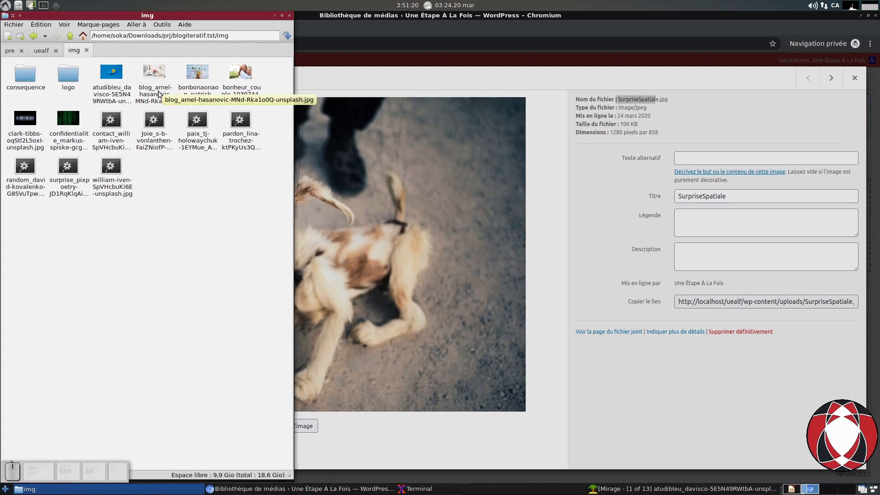
{"action": "double_click", "coordinate": [27, 79]}
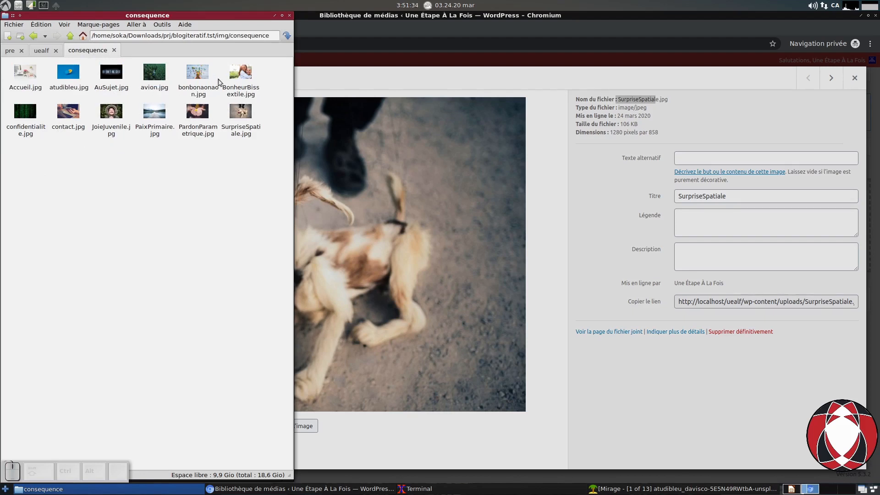
{"action": "left_click", "coordinate": [161, 119]}
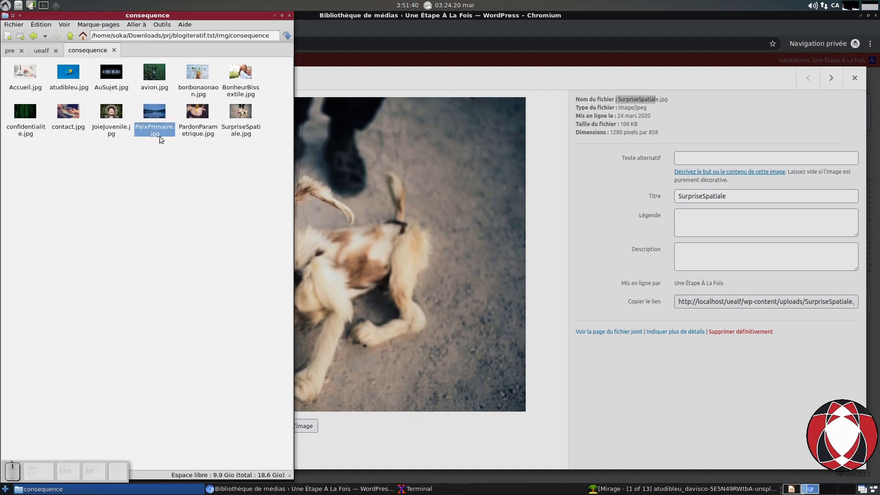
{"action": "left_click", "coordinate": [154, 208]}
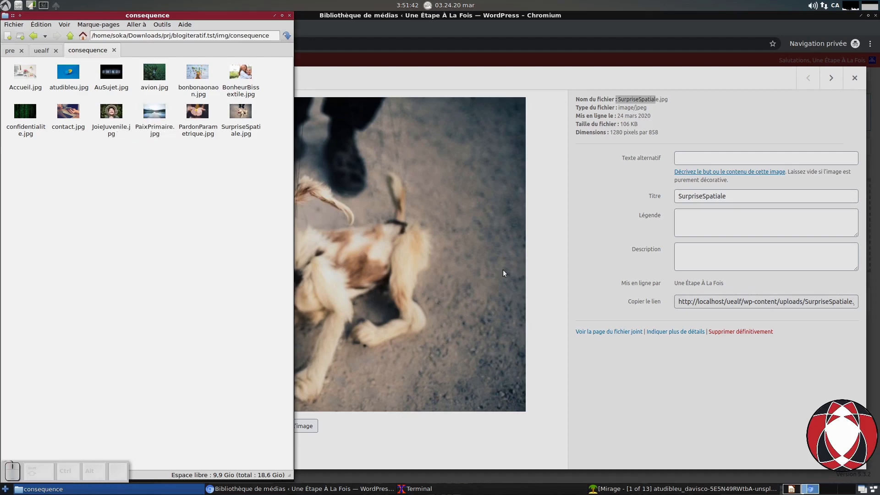
{"action": "left_click", "coordinate": [621, 195]}
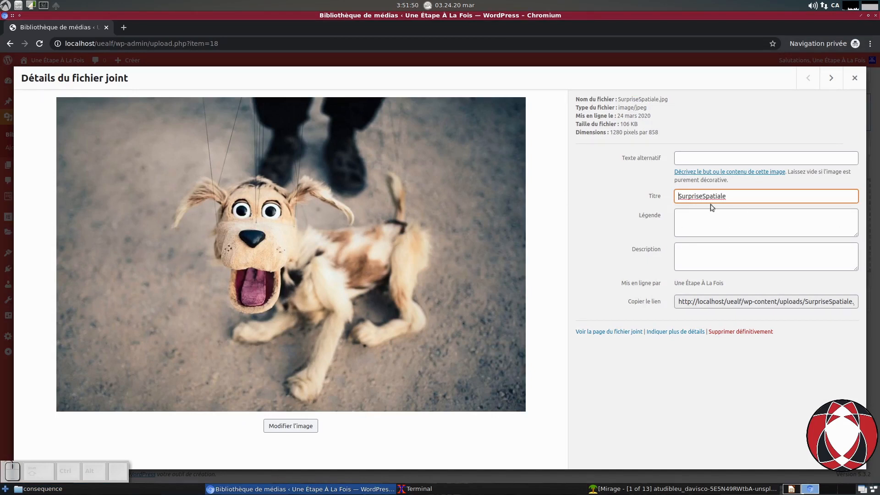
- Change the dog puppet image's title to "Surprise Spatiale" with a space between the two words
{"action": "left_click_drag", "start_coordinate": [731, 198], "coordinate": [671, 199]}
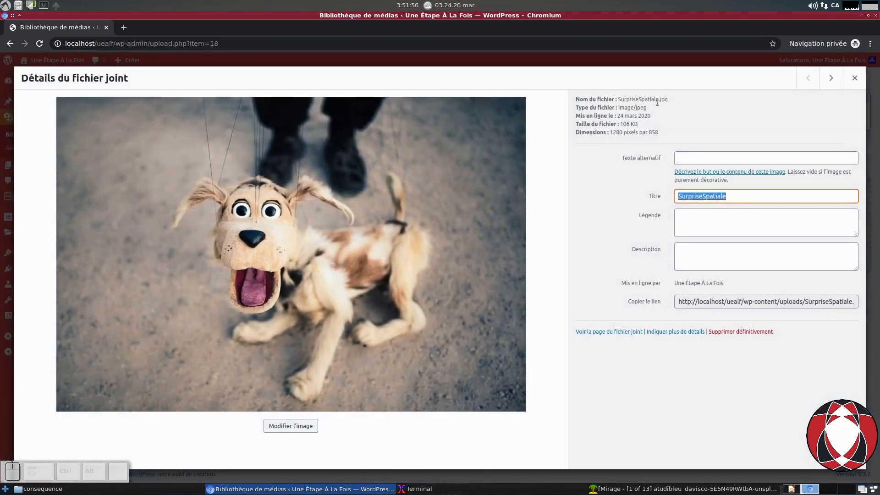
{"action": "left_click", "coordinate": [738, 197]}
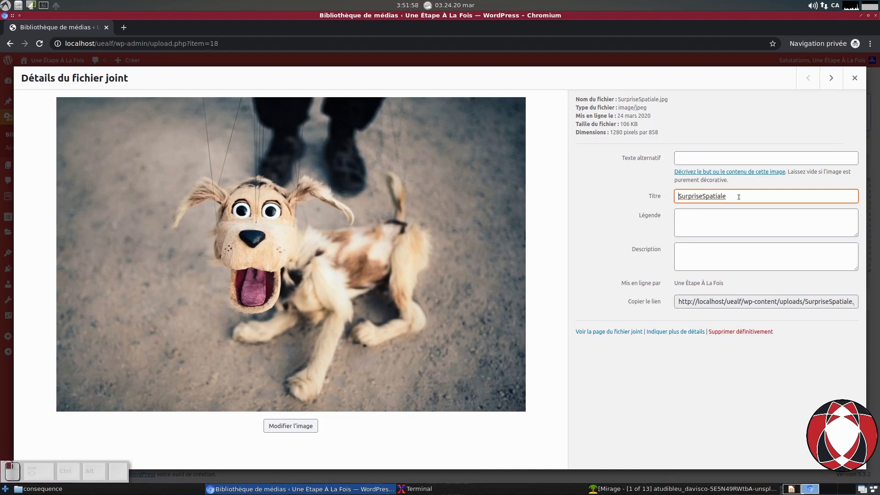
{"action": "left_click", "coordinate": [703, 196]}
{"action": "key", "text": "Home"}
{"action": "left_click", "coordinate": [701, 196]}
{"action": "key", "text": "Right"}
{"action": "key", "text": "Right"}
- Enter "Marionnette représentant un chien surpris spatialement" as the image's alternative text
{"action": "left_click", "coordinate": [722, 161]}
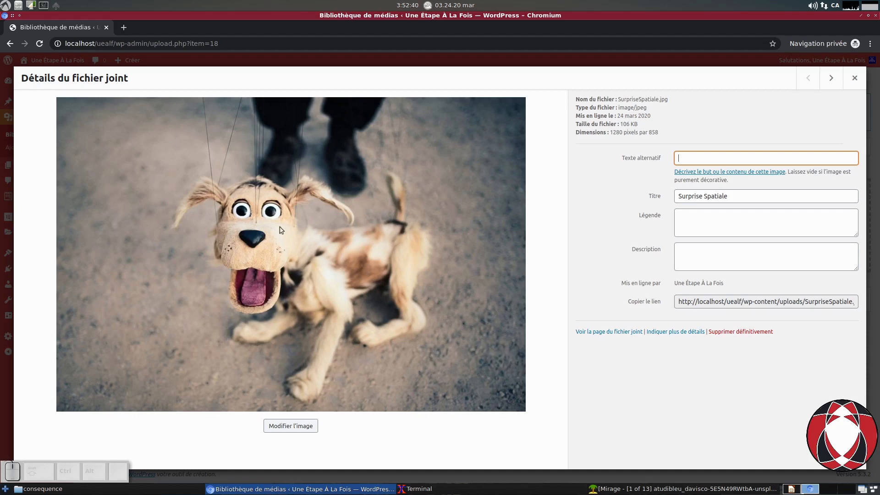
{"action": "left_click", "coordinate": [684, 157]}
{"action": "type", "text": "M"}
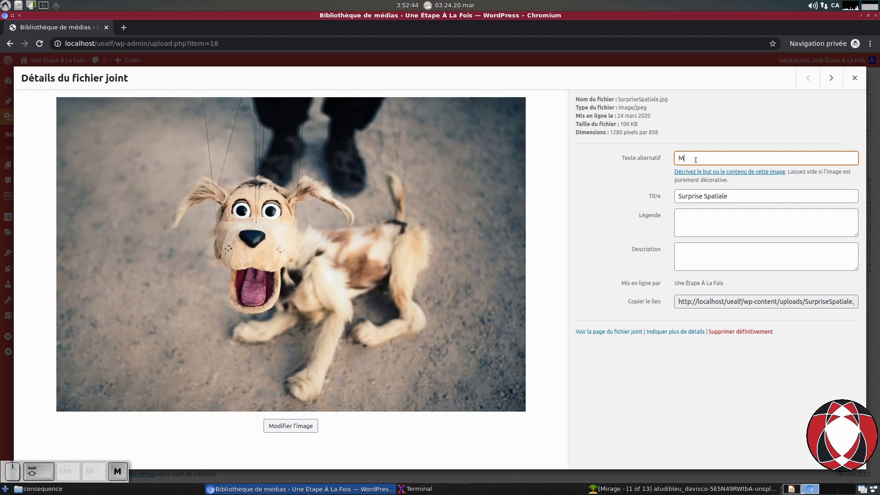
{"action": "type", "text": "arionnette repré"}
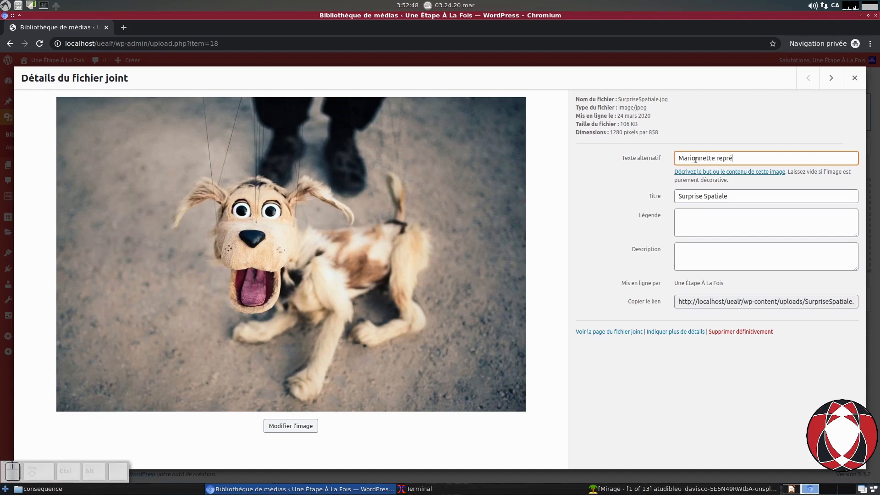
{"action": "type", "text": "sentant un"}
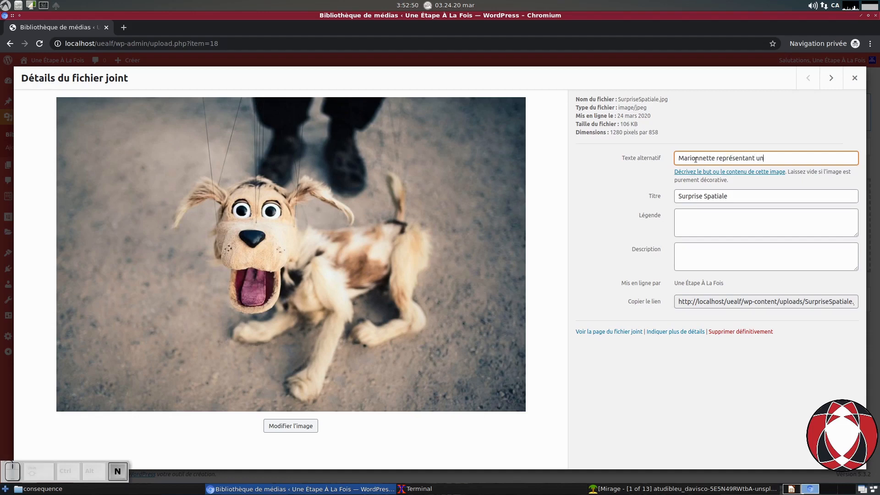
{"action": "type", "text": " chien surpris spatialement"}
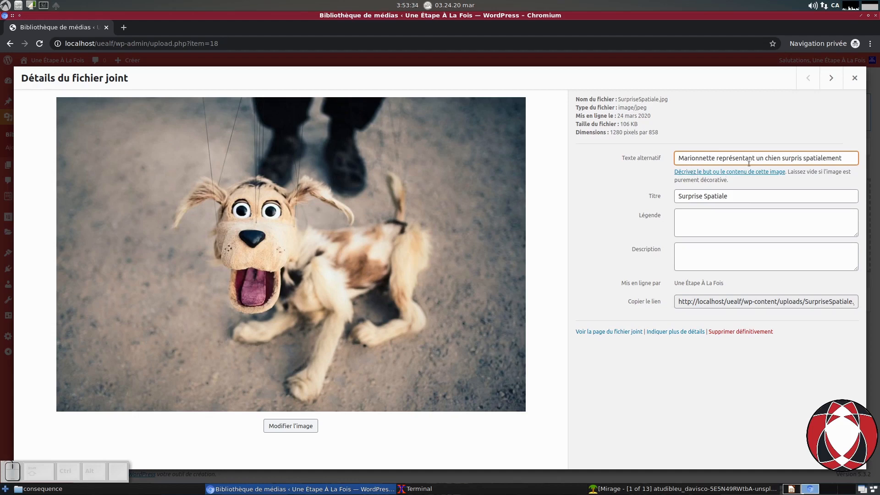
- Reword the dog puppet image's alternative text to "Marionnette représentant un chien envahi par une Surprise Spatiale"
{"action": "left_click", "coordinate": [784, 159]}
{"action": "key", "text": "Right"}
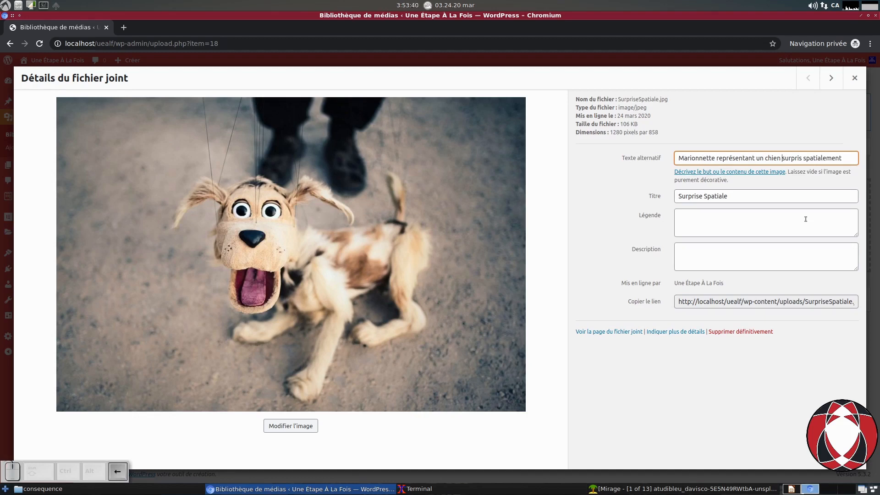
{"action": "type", "text": "envahi par une S"}
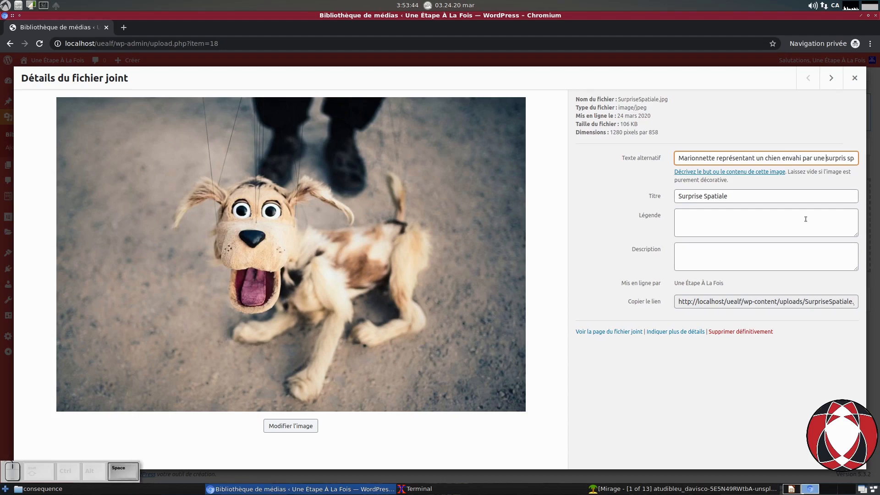
{"action": "type", "text": "urprise S"}
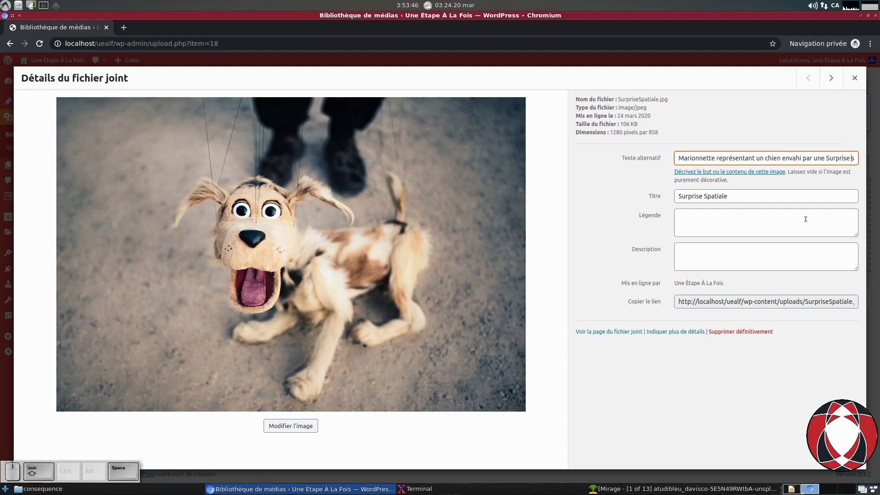
{"action": "type", "text": "patiale"}
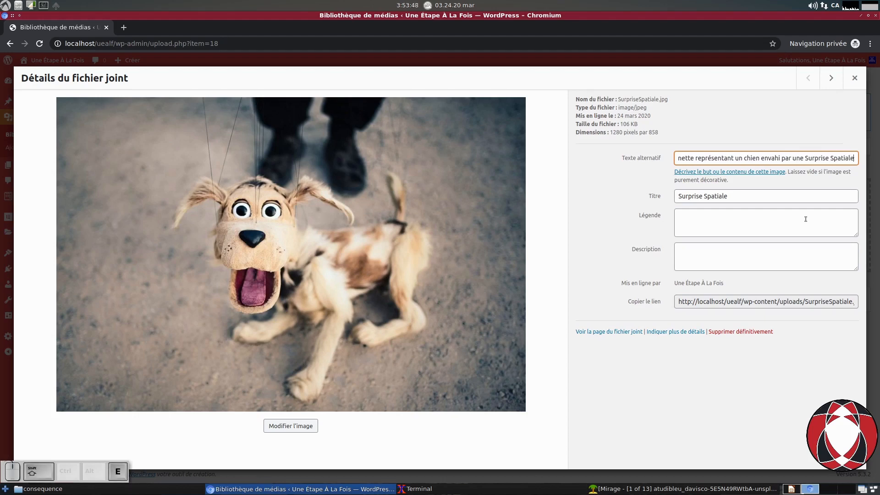
{"action": "key", "text": "shift+End"}
{"action": "key", "text": "Delete"}
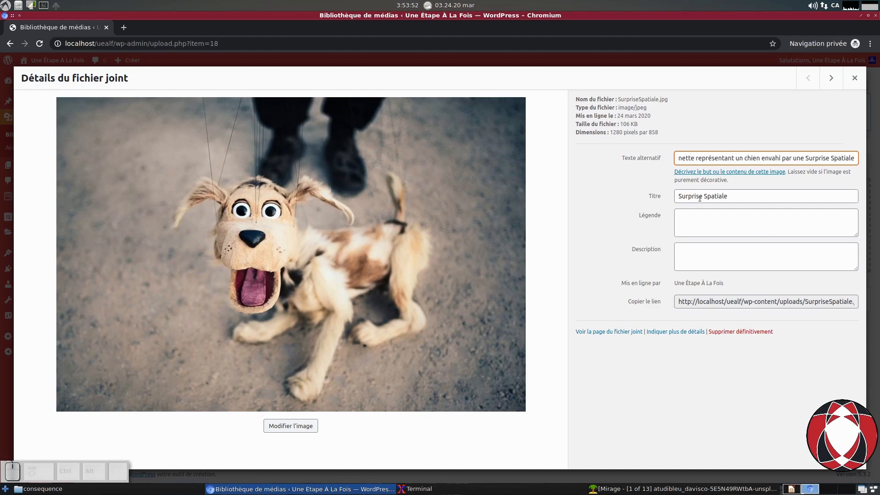
{"action": "key", "text": "Tab"}
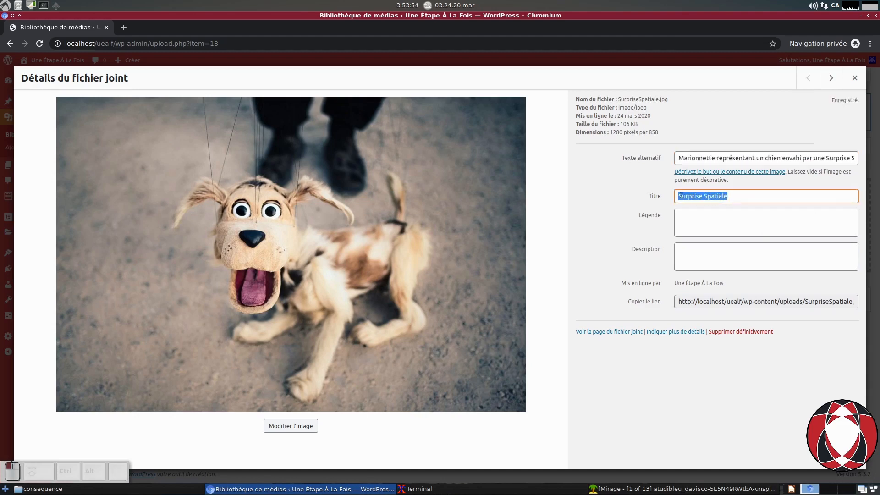
- Copy the dog puppet image's full alternative text into its description
{"action": "left_click", "coordinate": [830, 158]}
{"action": "left_click_drag", "start_coordinate": [830, 158], "coordinate": [857, 158]}
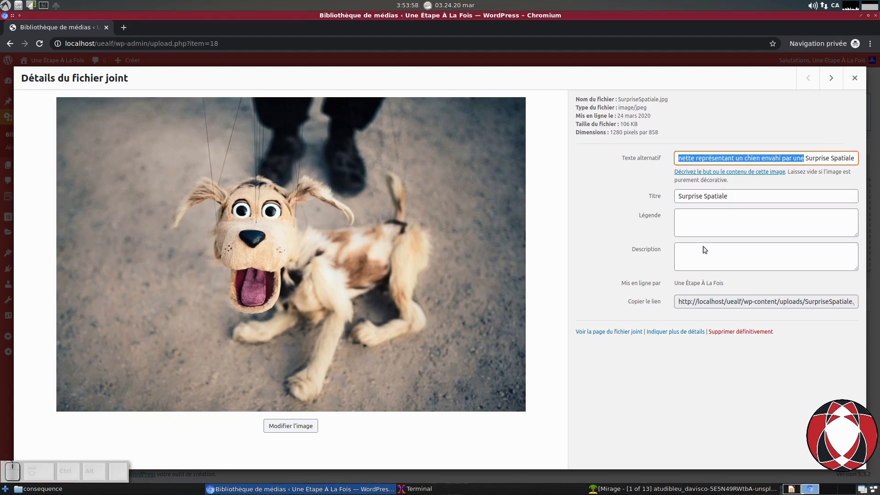
{"action": "triple_click", "coordinate": [718, 158]}
{"action": "triple_click", "coordinate": [718, 158]}
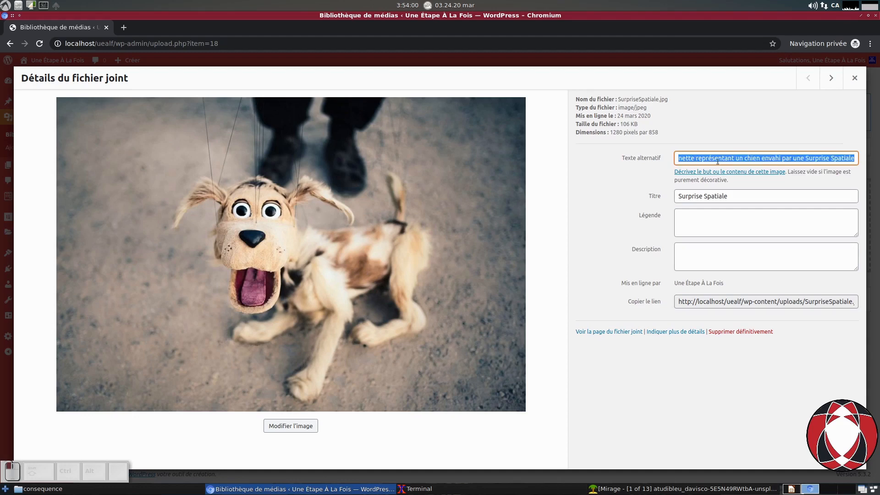
{"action": "key", "text": "ctrl+c"}
{"action": "left_click", "coordinate": [695, 254]}
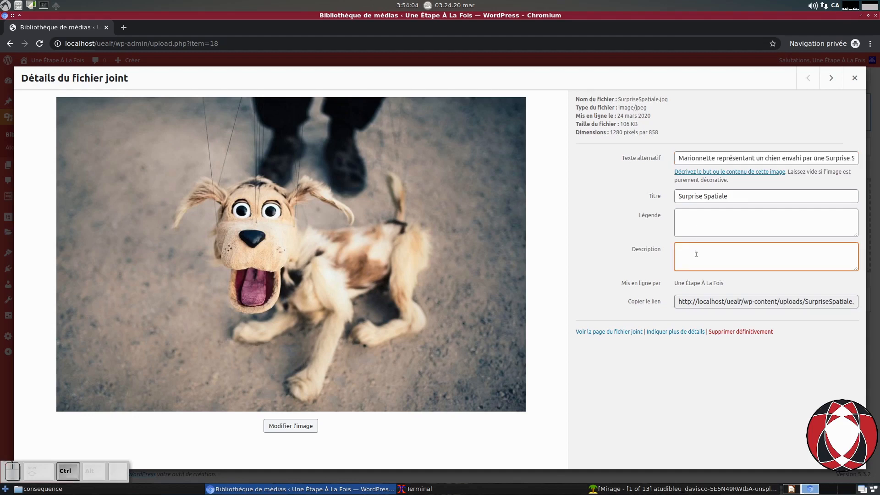
{"action": "key", "text": "ctrl+v"}
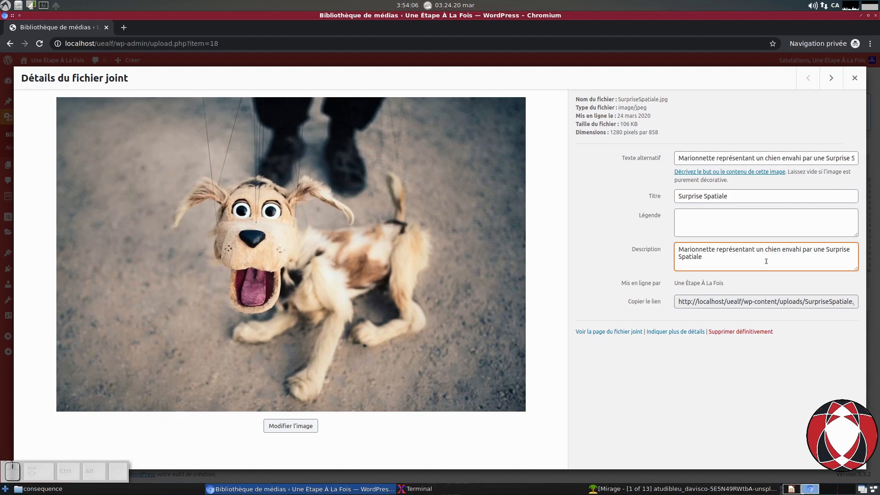
{"action": "triple_click", "coordinate": [736, 197]}
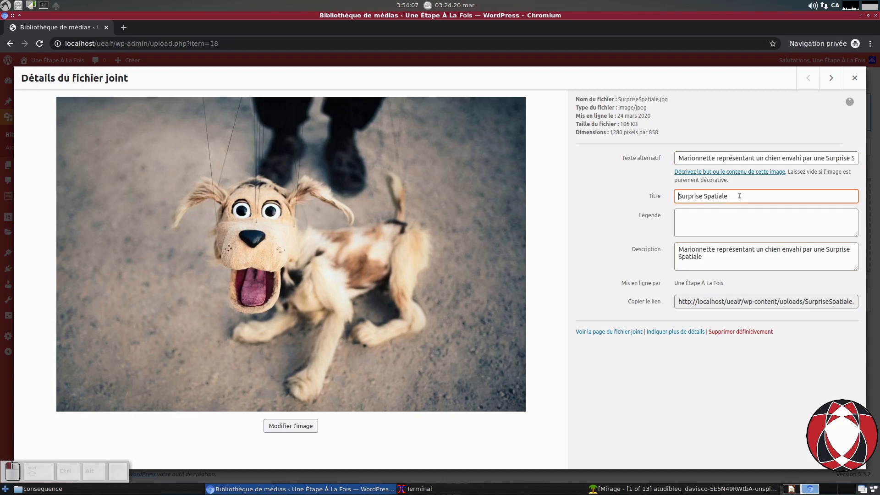
{"action": "left_click", "coordinate": [719, 264]}
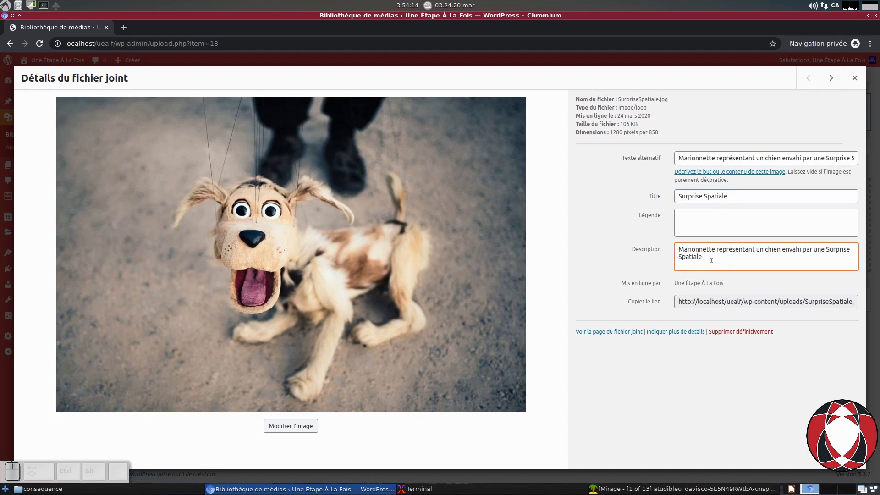
{"action": "left_click", "coordinate": [711, 159]}
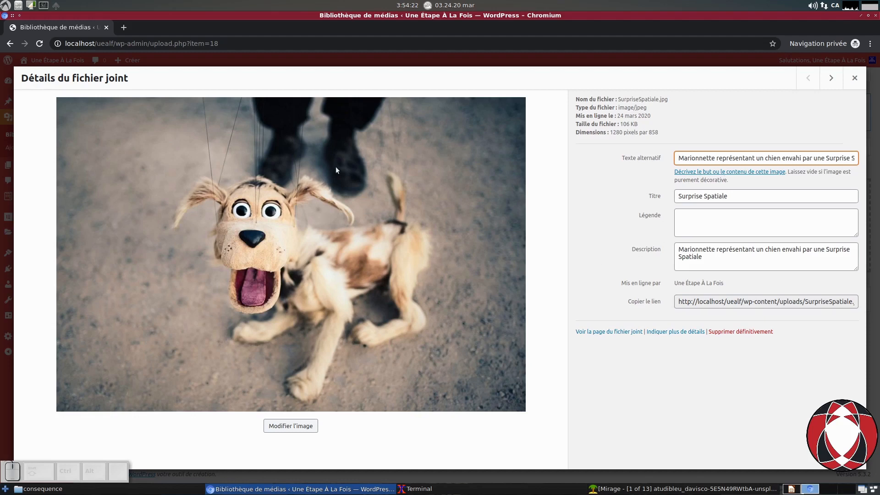
- Look through the attachment details of the next three images and return to the media library
{"action": "left_click", "coordinate": [835, 80]}
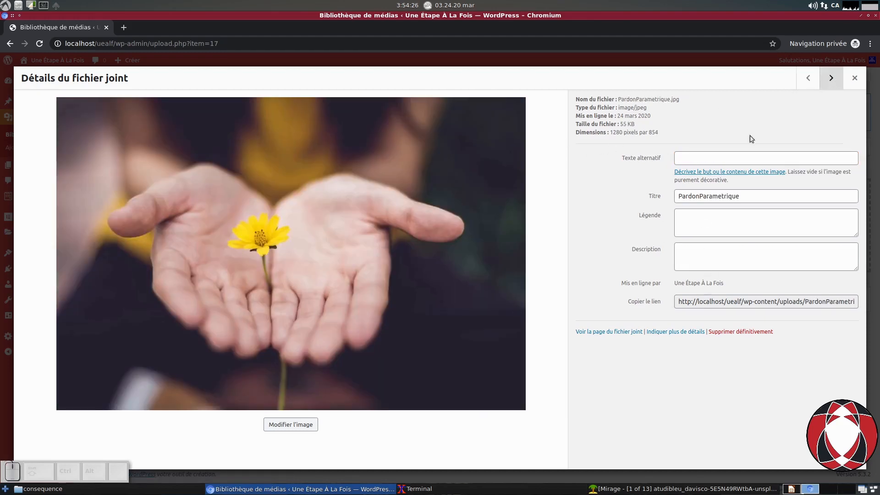
{"action": "left_click", "coordinate": [834, 81]}
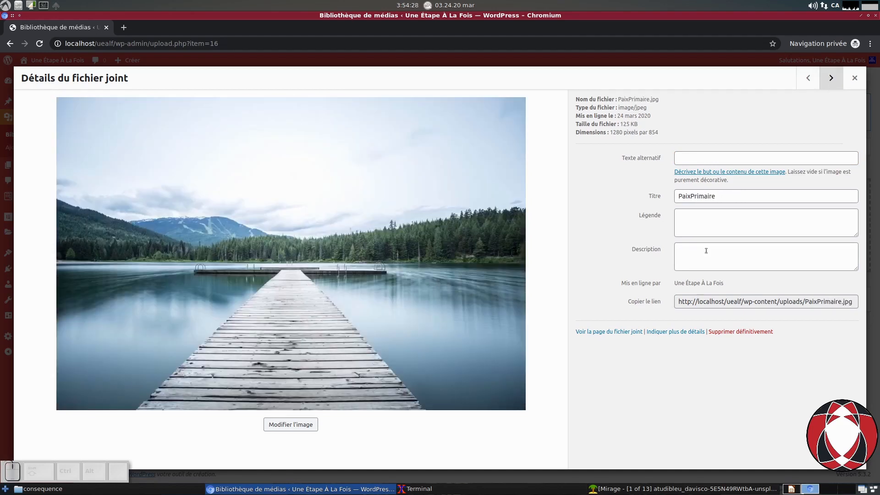
{"action": "left_click", "coordinate": [833, 83]}
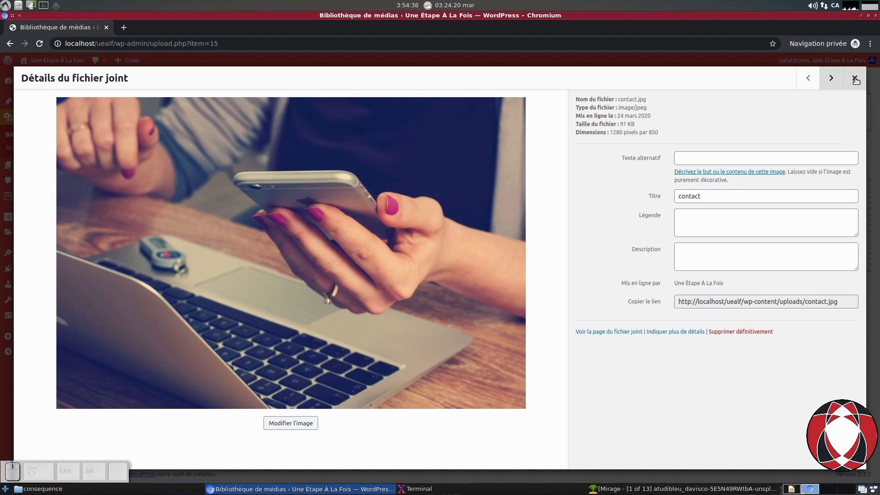
{"action": "left_click", "coordinate": [855, 78]}
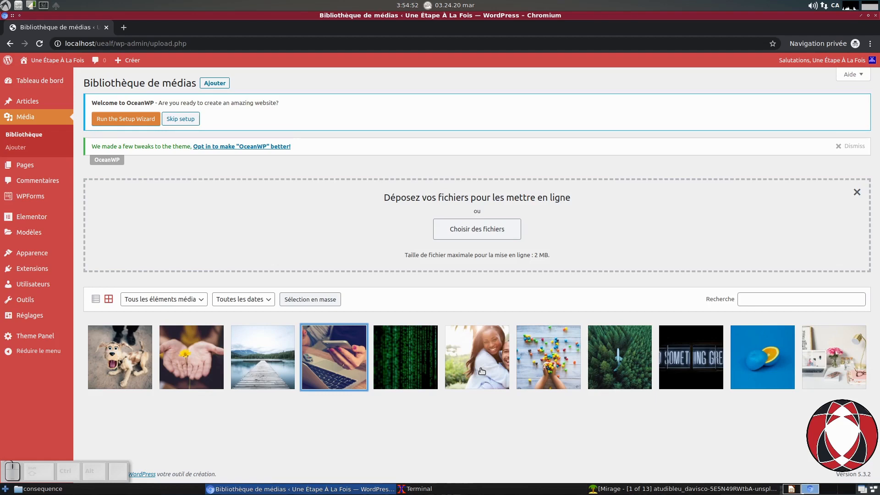
- Search the web for "soka wakata" in a new browser tab and look over the results
{"action": "mouse_move", "coordinate": [25, 165]}
{"action": "left_click", "coordinate": [123, 28]}
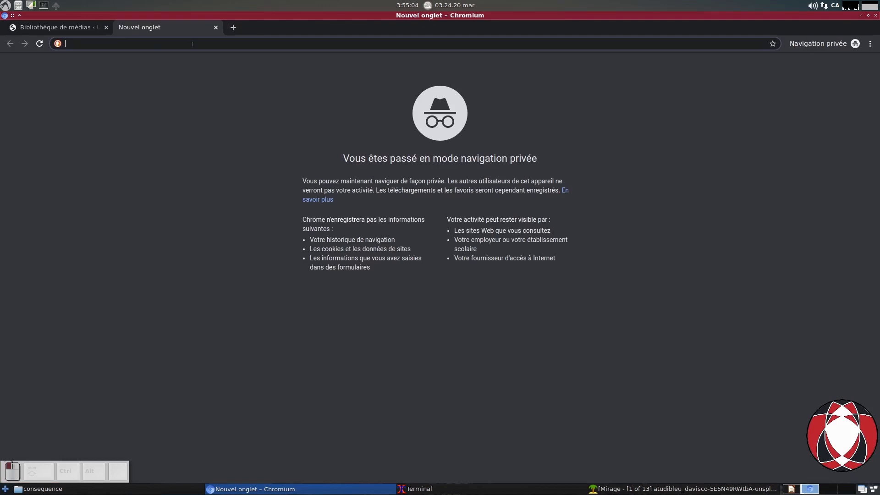
{"action": "type", "text": "so"}
{"action": "key", "text": "BackSpace"}
{"action": "type", "text": "ka wakata"}
{"action": "key", "text": "Return"}
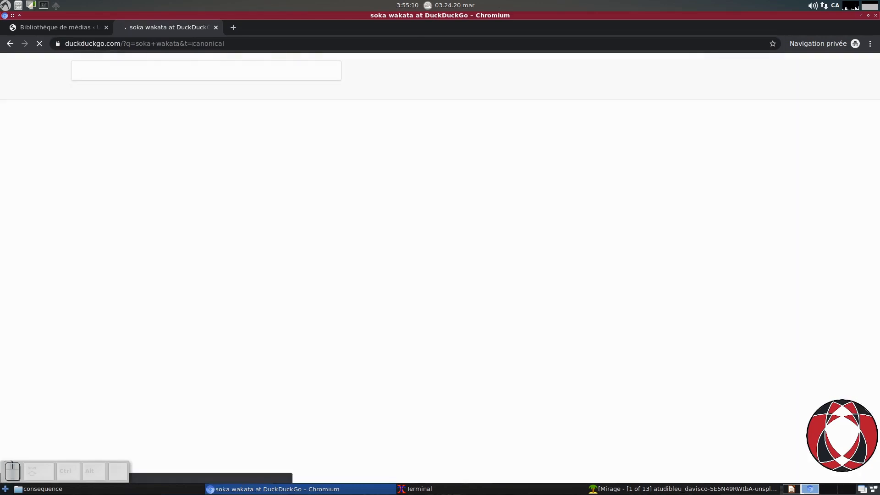
{"action": "scroll", "coordinate": [138, 332], "scroll_direction": "down", "scroll_amount": 3}
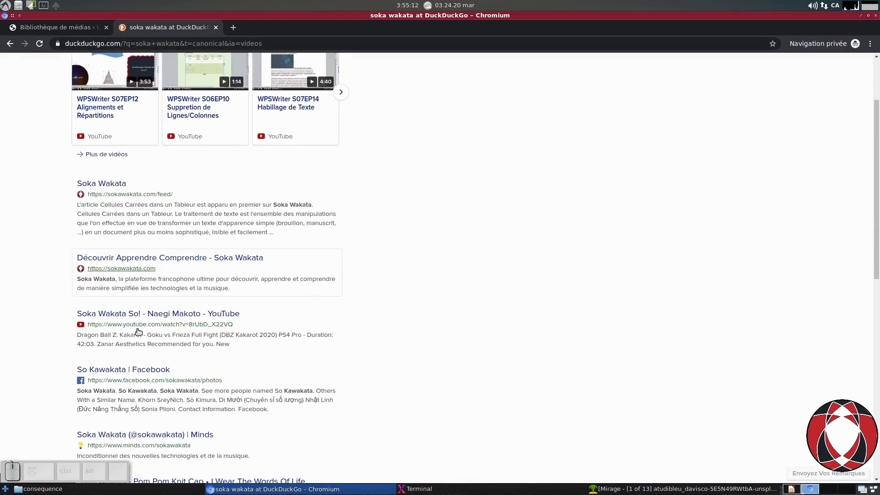
{"action": "scroll", "coordinate": [138, 332], "scroll_direction": "down", "scroll_amount": 3}
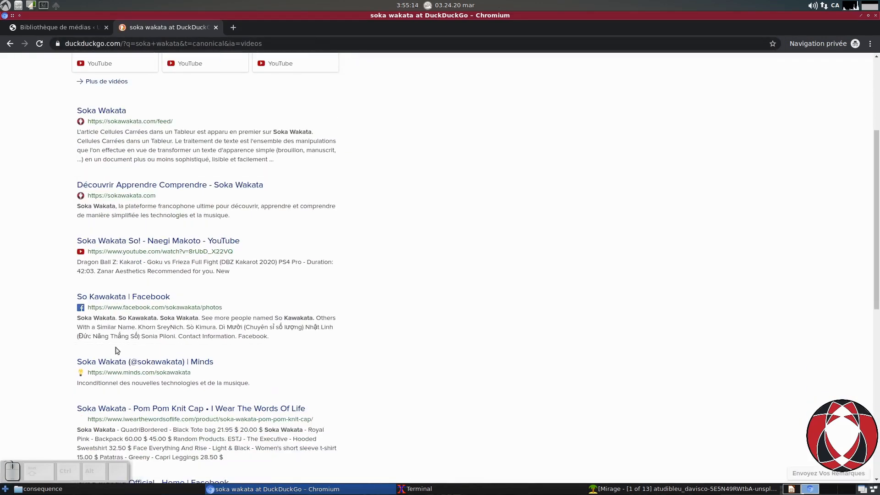
{"action": "scroll", "coordinate": [137, 330], "scroll_direction": "up", "scroll_amount": 5}
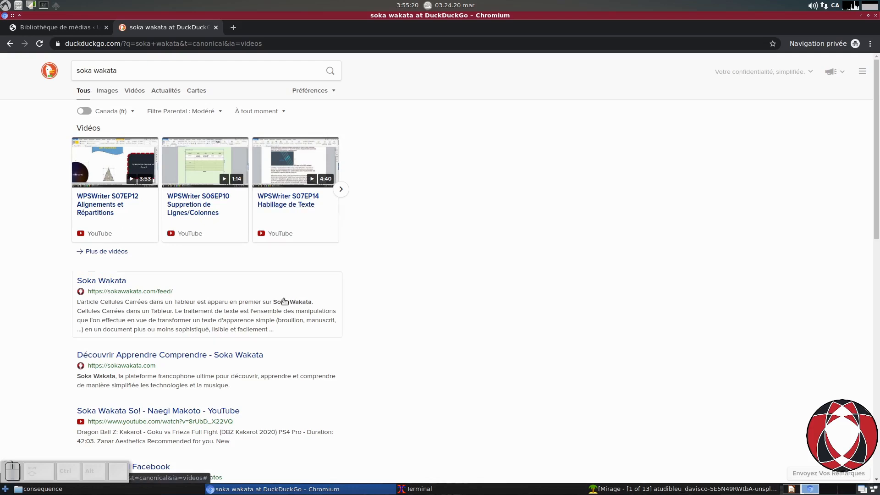
- Show the image results for the search, preview the red Soka Wakata poster and examine its title
{"action": "left_click", "coordinate": [108, 91]}
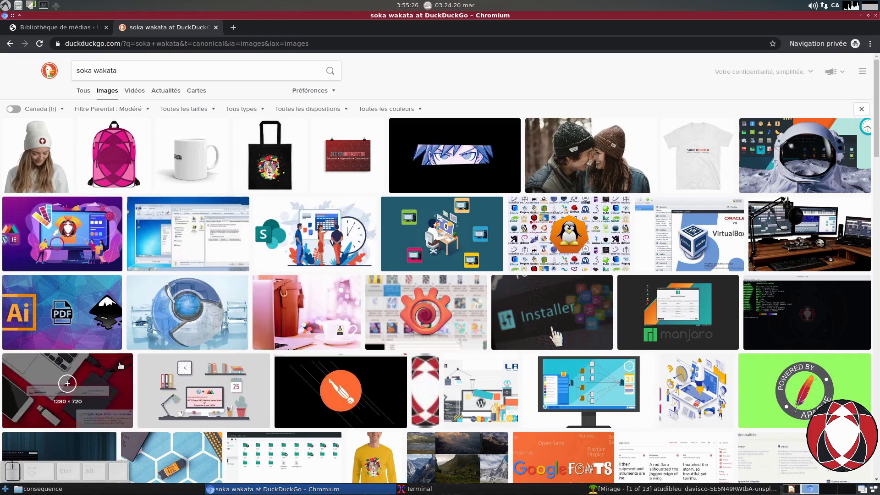
{"action": "left_click", "coordinate": [349, 171]}
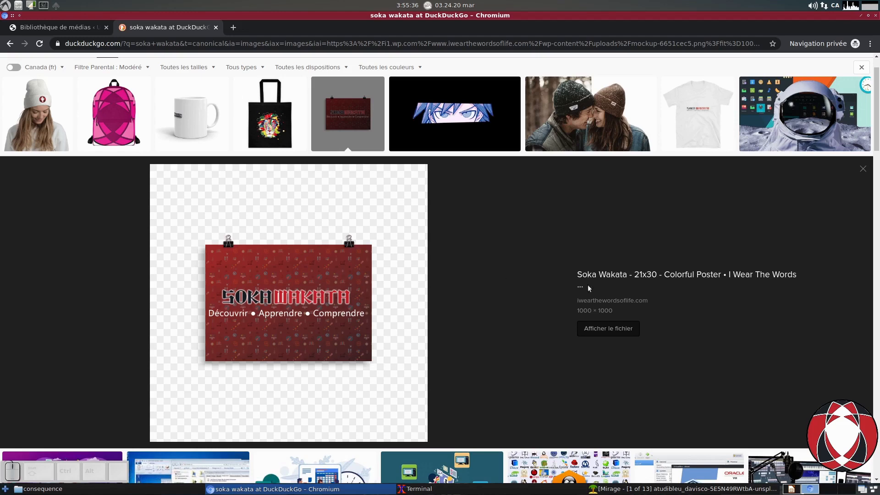
{"action": "left_click_drag", "start_coordinate": [568, 278], "coordinate": [631, 275]}
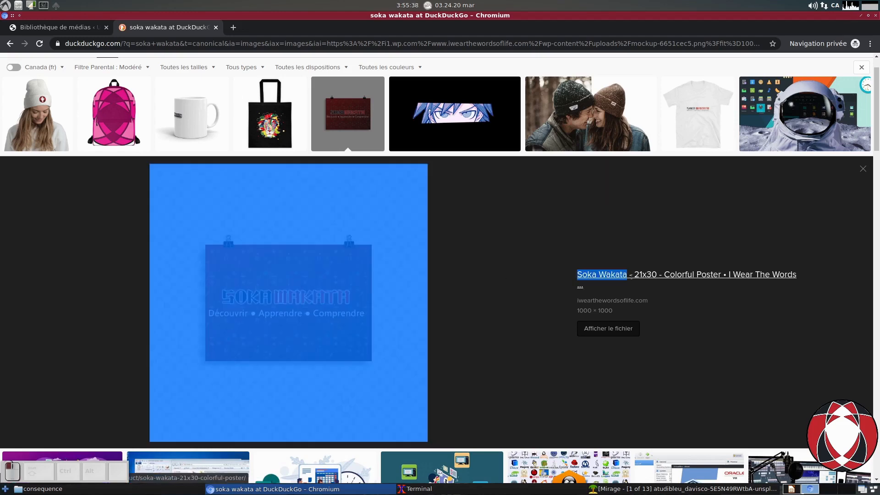
{"action": "left_click", "coordinate": [495, 290]}
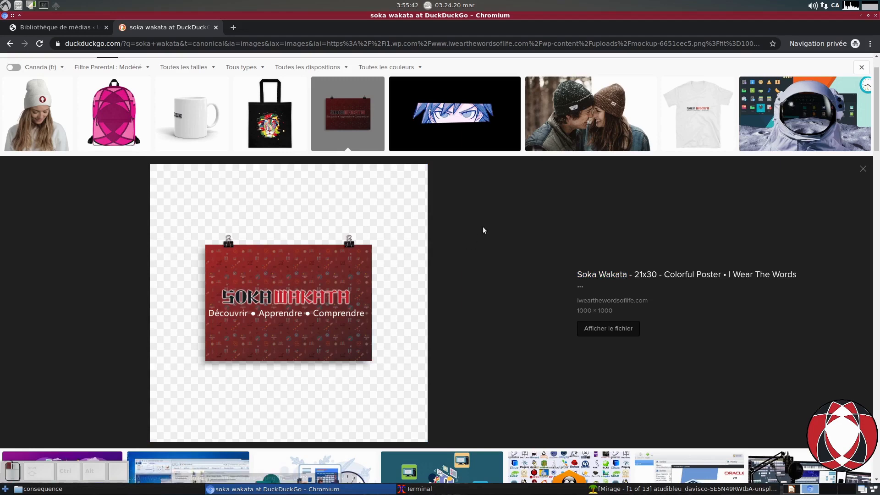
{"action": "scroll", "coordinate": [467, 295], "scroll_direction": "up", "scroll_amount": 2}
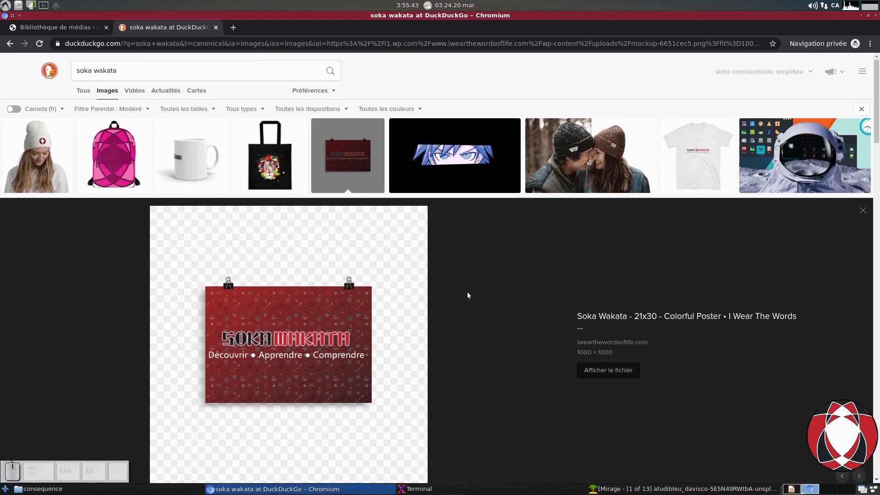
- Compare the web results with the image results, and open the source article of the couple wearing wool hats
{"action": "left_click", "coordinate": [85, 94]}
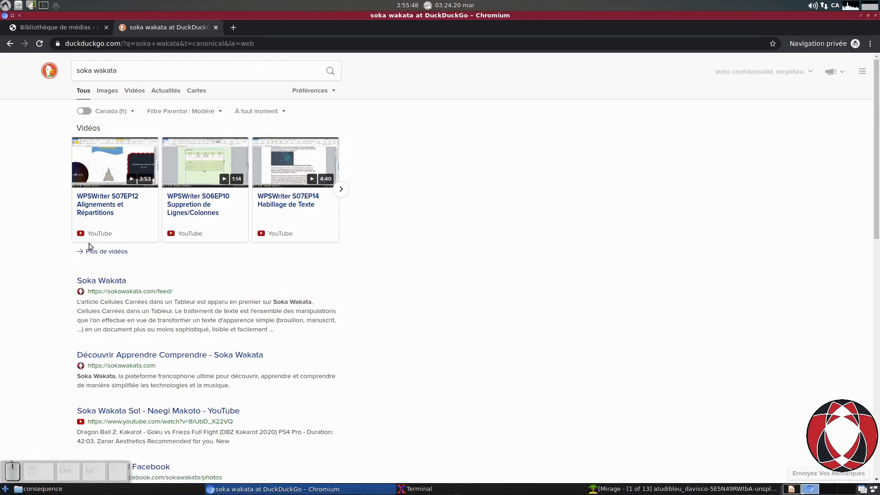
{"action": "left_click", "coordinate": [111, 93]}
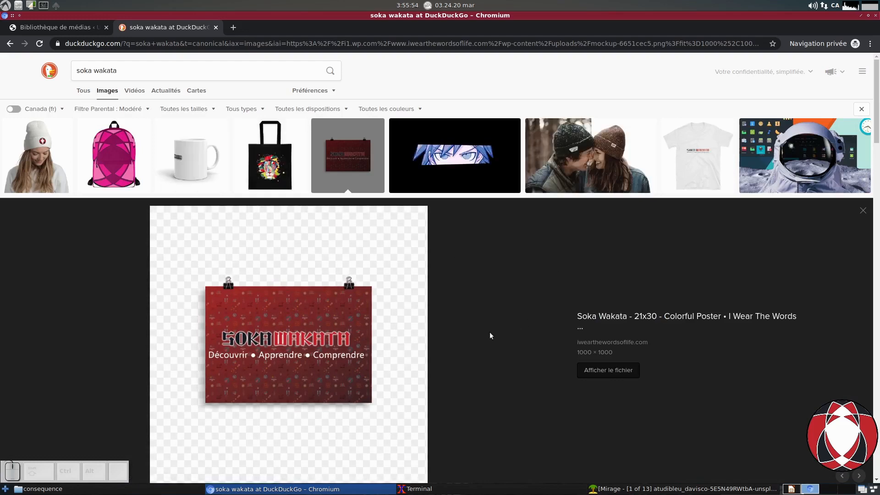
{"action": "left_click", "coordinate": [608, 169]}
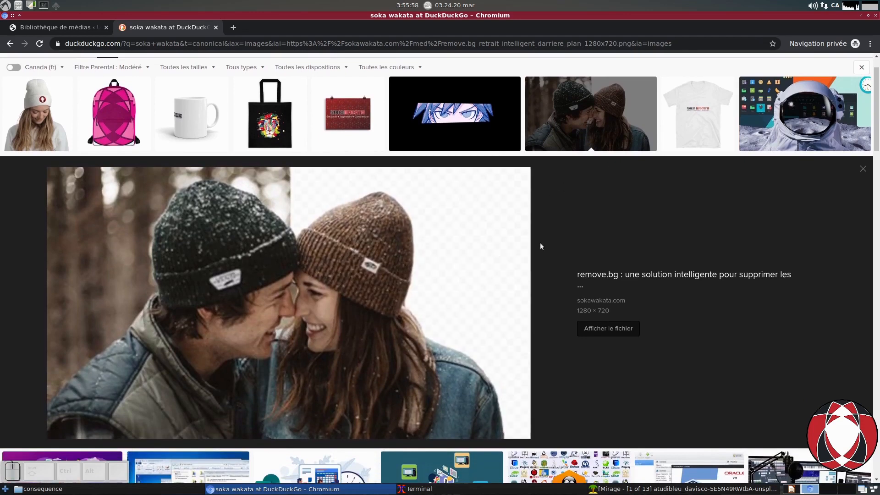
{"action": "left_click", "coordinate": [606, 275]}
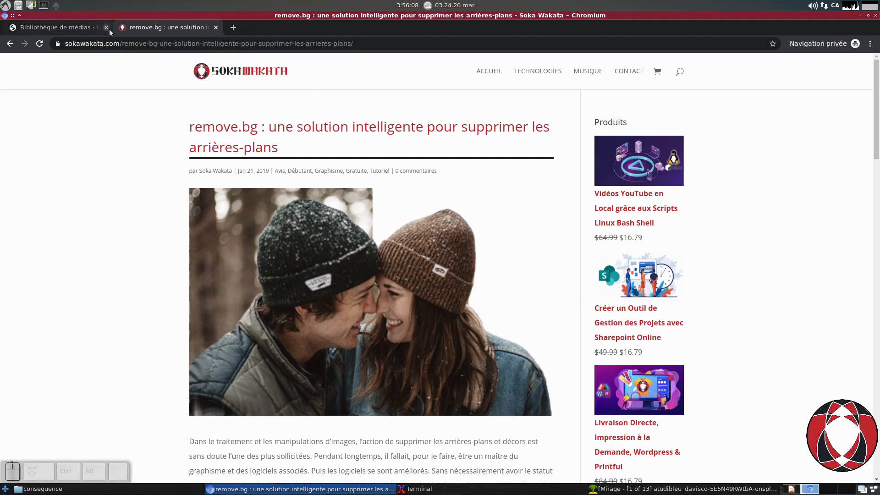
- Go back to the image results and examine the preview of the couple wearing wool hats
{"action": "left_click", "coordinate": [9, 44]}
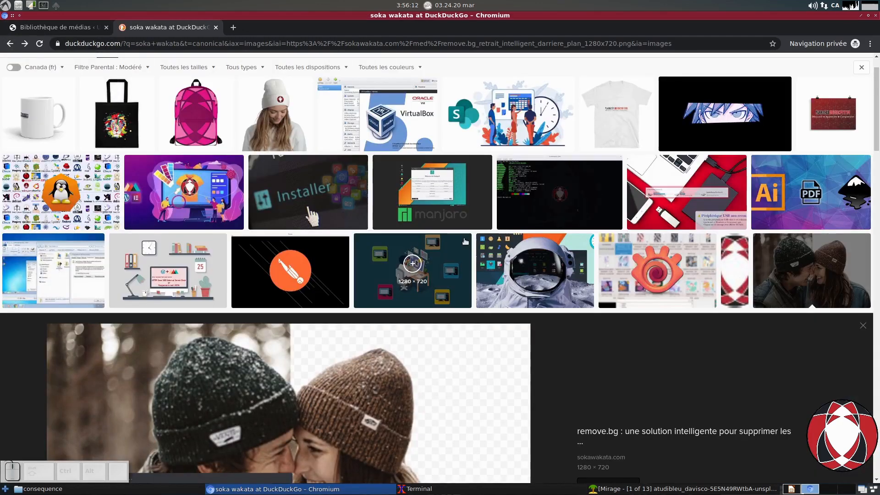
{"action": "scroll", "coordinate": [442, 403], "scroll_direction": "up", "scroll_amount": 4}
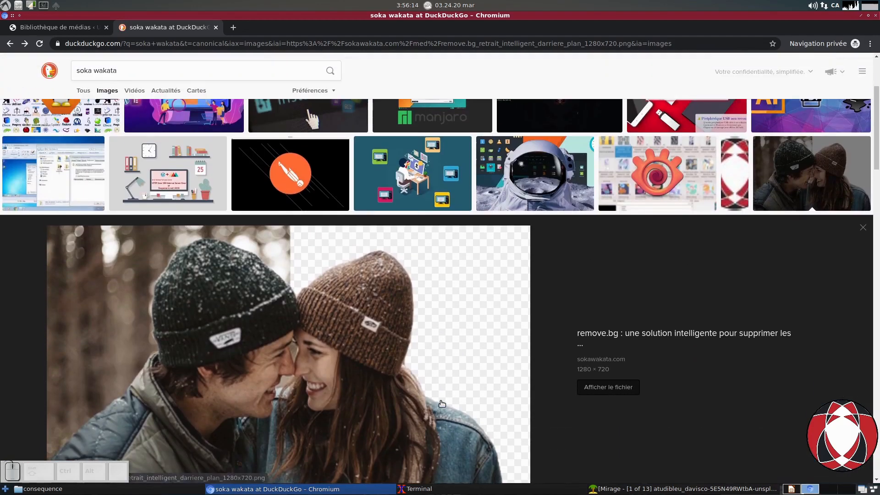
{"action": "scroll", "coordinate": [284, 357], "scroll_direction": "down", "scroll_amount": 2}
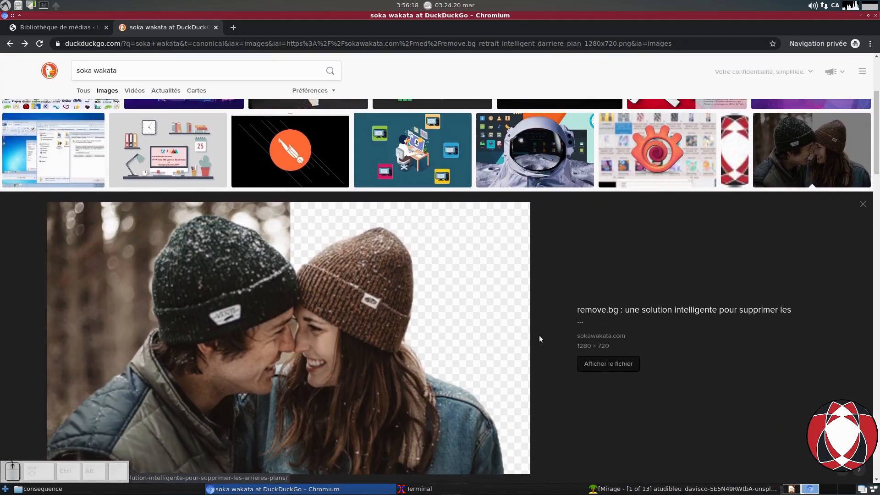
{"action": "scroll", "coordinate": [539, 334], "scroll_direction": "up", "scroll_amount": 3}
- Search the image results for "remove.bg" instead of the current query
{"action": "triple_click", "coordinate": [101, 68]}
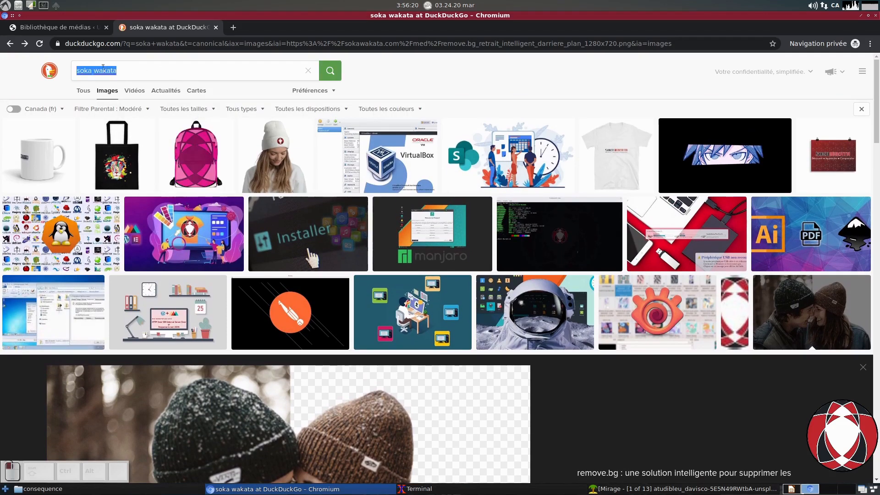
{"action": "type", "text": "remov"}
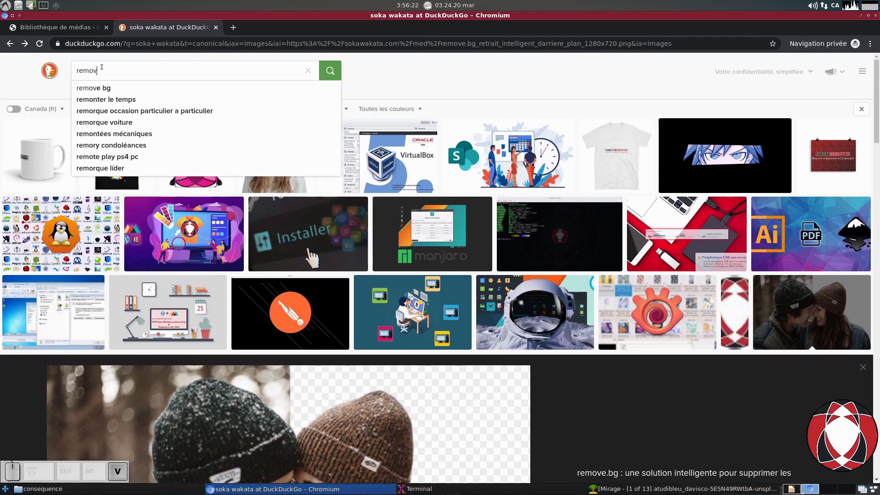
{"action": "type", "text": "e.bg"}
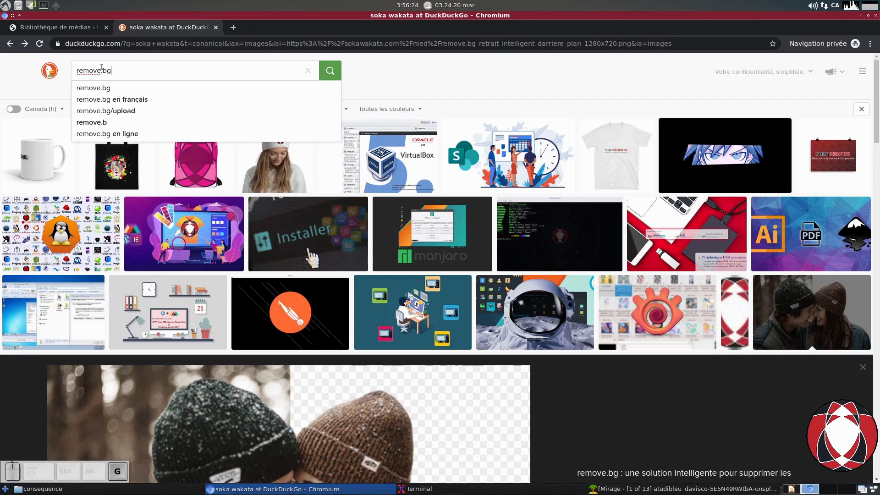
{"action": "key", "text": "Return"}
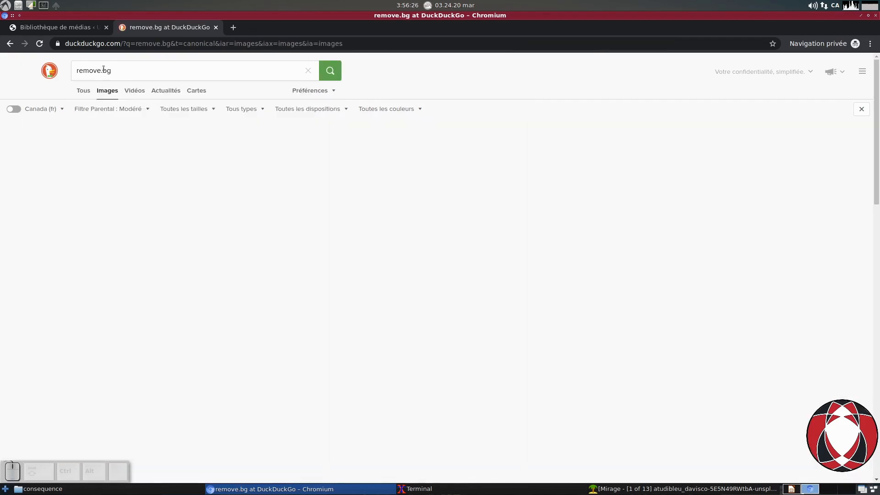
- Look through the remove.bg image results far down the page and return to the first rows
{"action": "scroll", "coordinate": [249, 183], "scroll_direction": "down", "scroll_amount": 3}
{"action": "scroll", "coordinate": [249, 184], "scroll_direction": "down", "scroll_amount": 10}
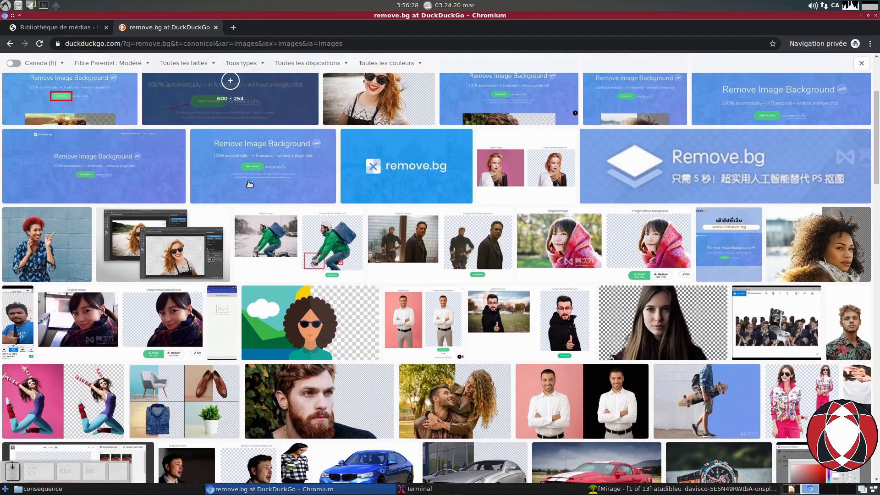
{"action": "scroll", "coordinate": [250, 184], "scroll_direction": "down", "scroll_amount": 20}
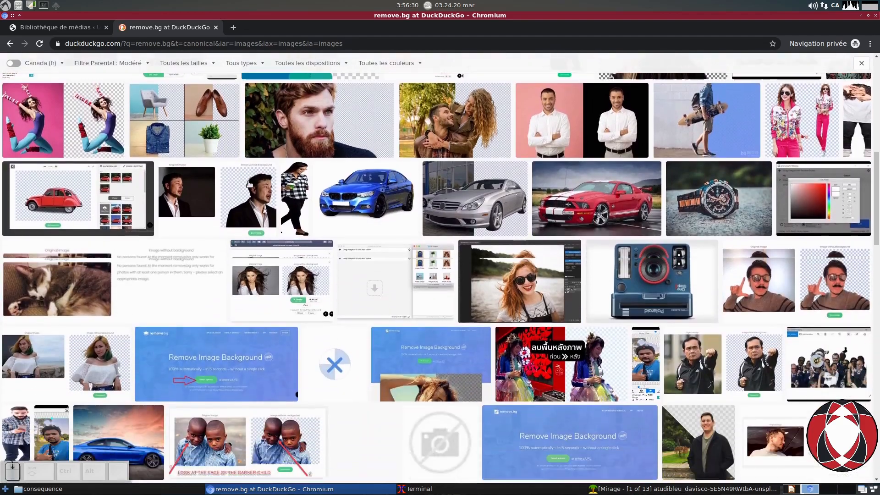
{"action": "scroll", "coordinate": [250, 184], "scroll_direction": "down", "scroll_amount": 15}
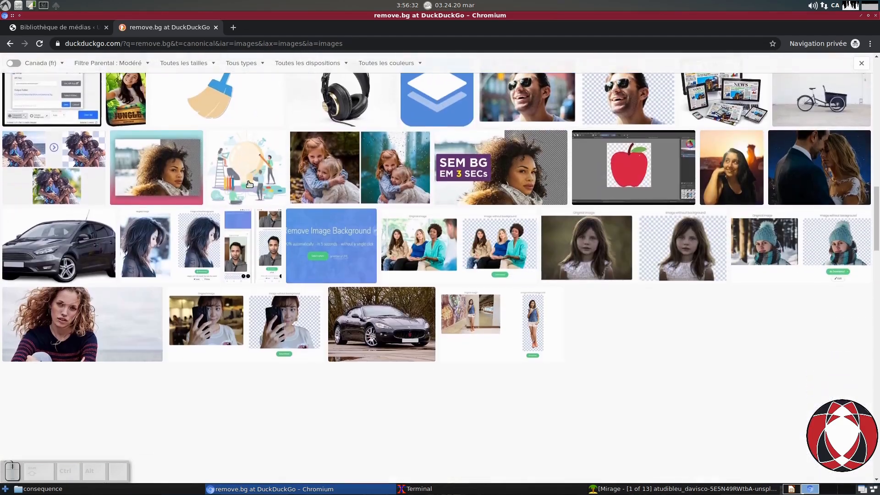
{"action": "scroll", "coordinate": [250, 183], "scroll_direction": "down", "scroll_amount": 15}
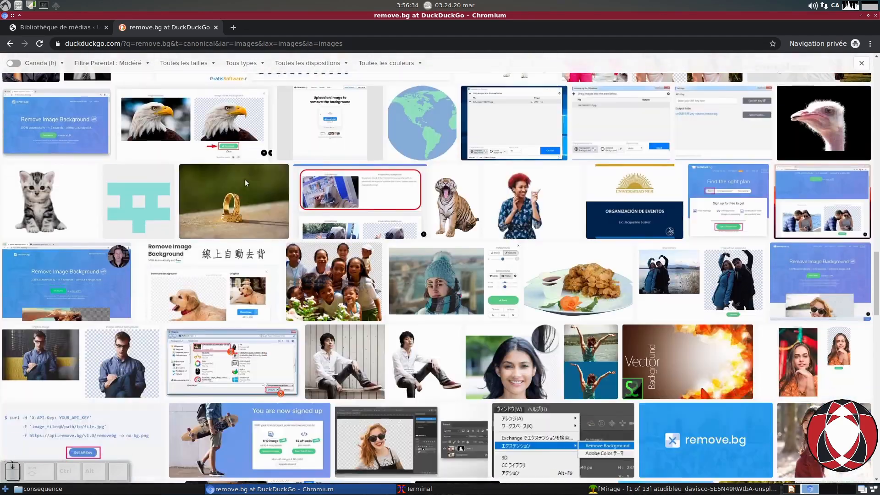
{"action": "scroll", "coordinate": [250, 184], "scroll_direction": "down", "scroll_amount": 15}
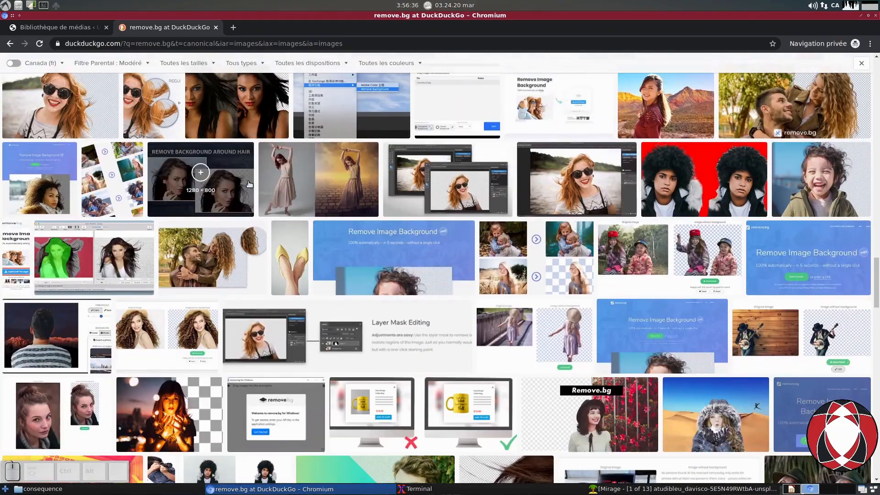
{"action": "scroll", "coordinate": [304, 183], "scroll_direction": "down", "scroll_amount": 3}
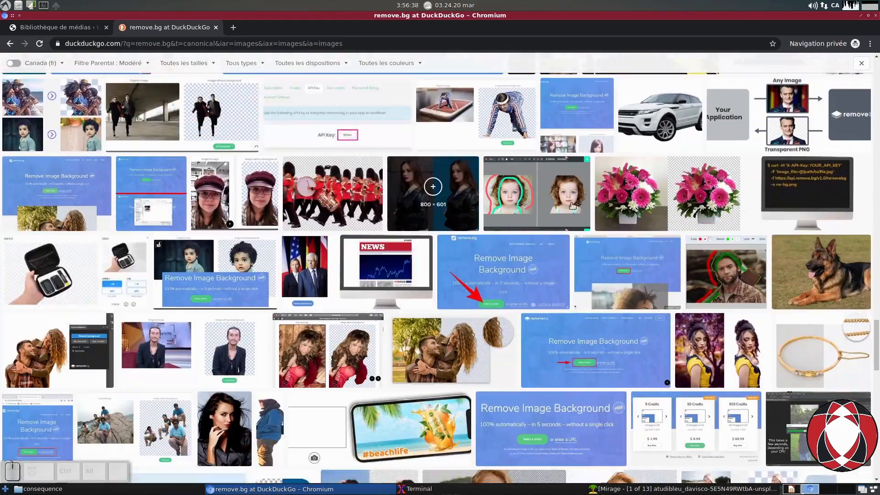
{"action": "scroll", "coordinate": [375, 267], "scroll_direction": "up", "scroll_amount": 8}
{"action": "scroll", "coordinate": [375, 267], "scroll_direction": "up", "scroll_amount": 1}
{"action": "scroll", "coordinate": [374, 268], "scroll_direction": "up", "scroll_amount": 15}
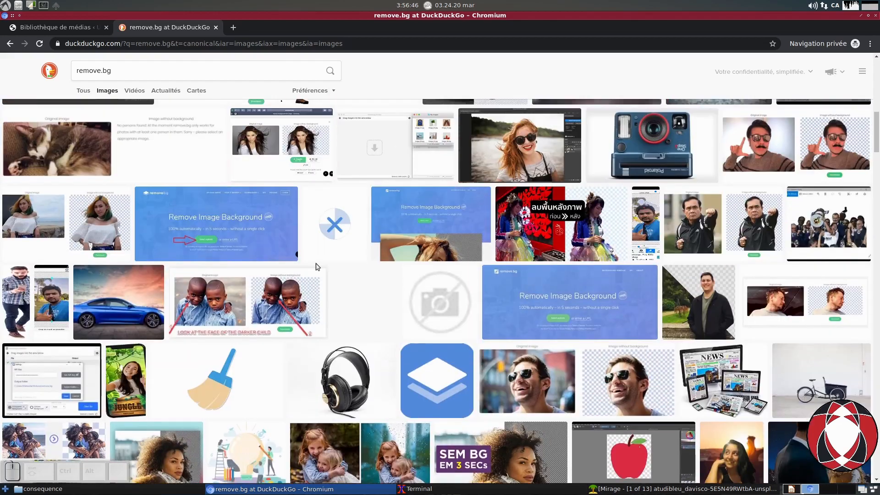
{"action": "scroll", "coordinate": [316, 266], "scroll_direction": "up", "scroll_amount": 7}
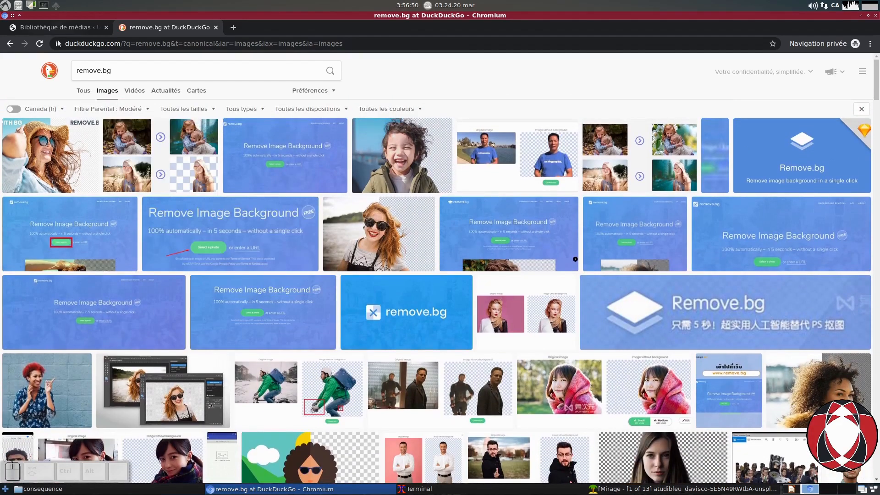
- Check the WordPress media library briefly, and look over the general web results for remove.bg
{"action": "left_click", "coordinate": [63, 28]}
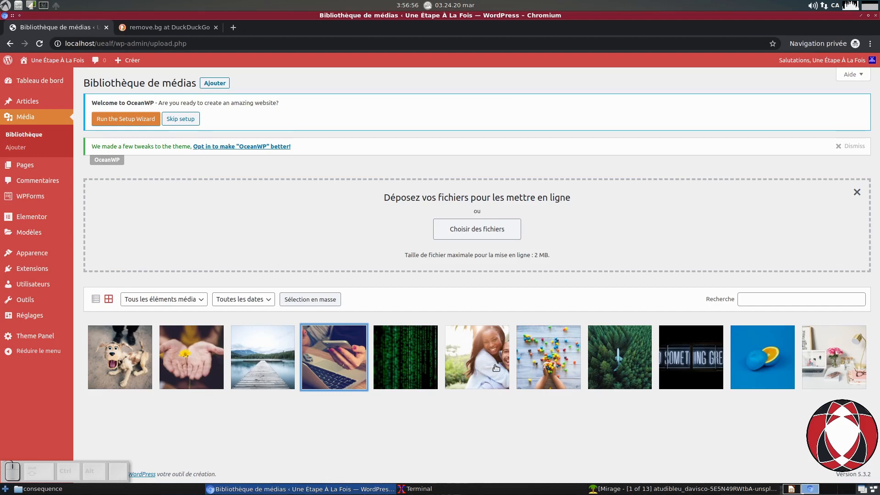
{"action": "left_click", "coordinate": [174, 27]}
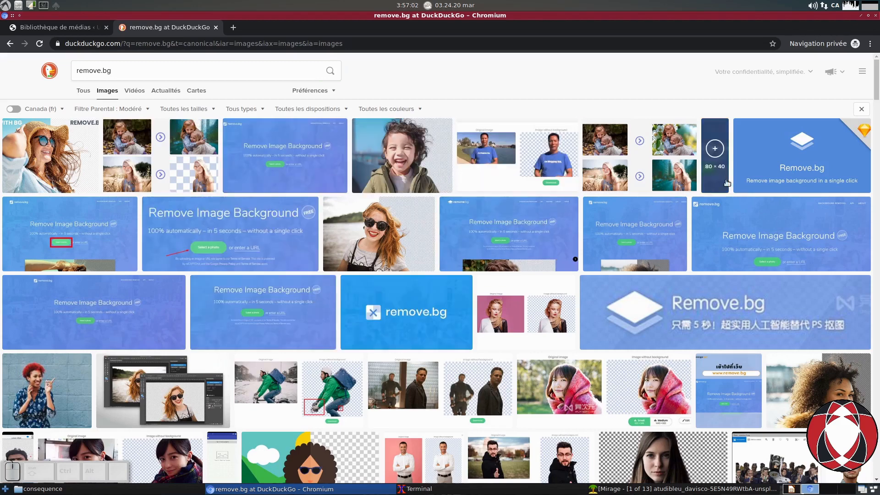
{"action": "left_click", "coordinate": [87, 93]}
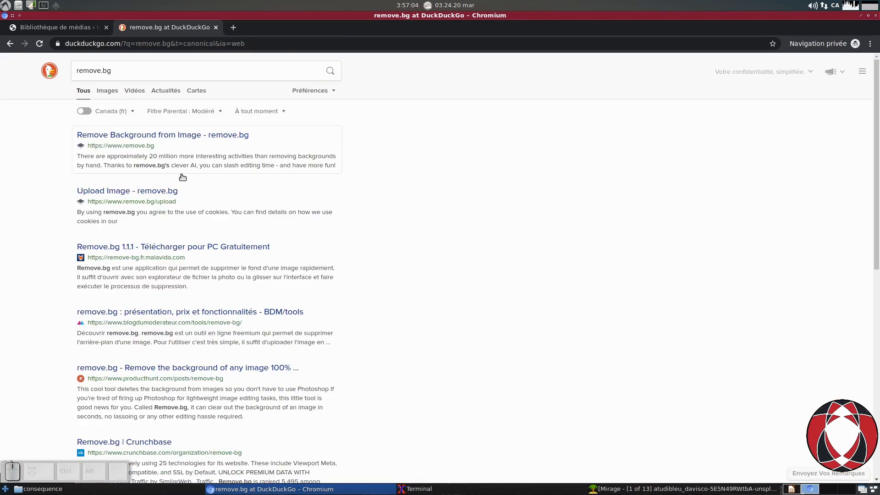
{"action": "scroll", "coordinate": [171, 341], "scroll_direction": "down", "scroll_amount": 5}
{"action": "scroll", "coordinate": [172, 323], "scroll_direction": "down", "scroll_amount": 4}
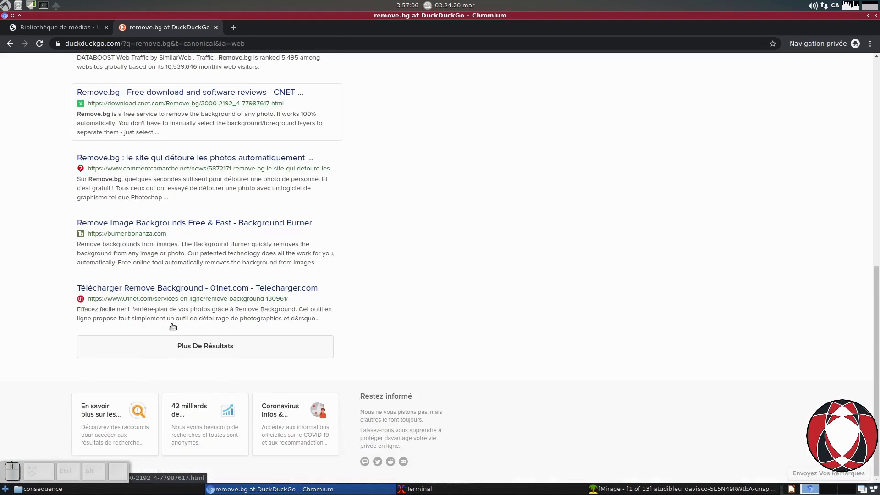
{"action": "scroll", "coordinate": [175, 318], "scroll_direction": "up", "scroll_amount": 7}
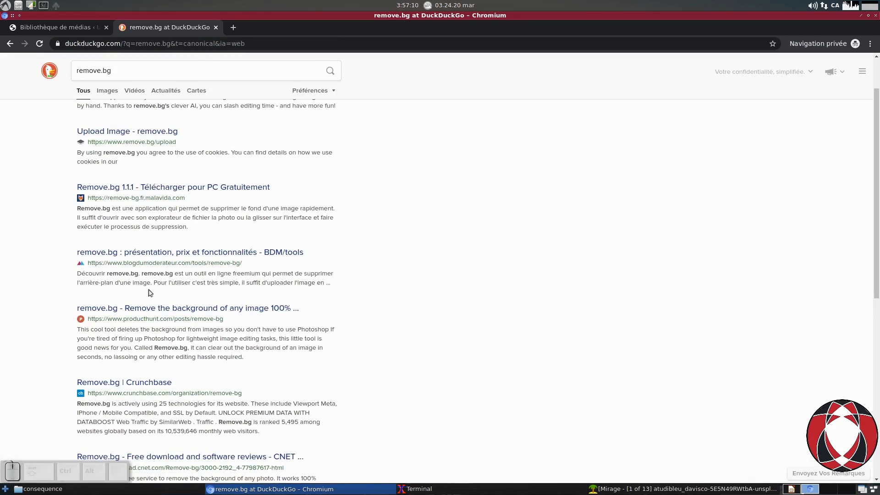
{"action": "scroll", "coordinate": [152, 363], "scroll_direction": "up", "scroll_amount": 1}
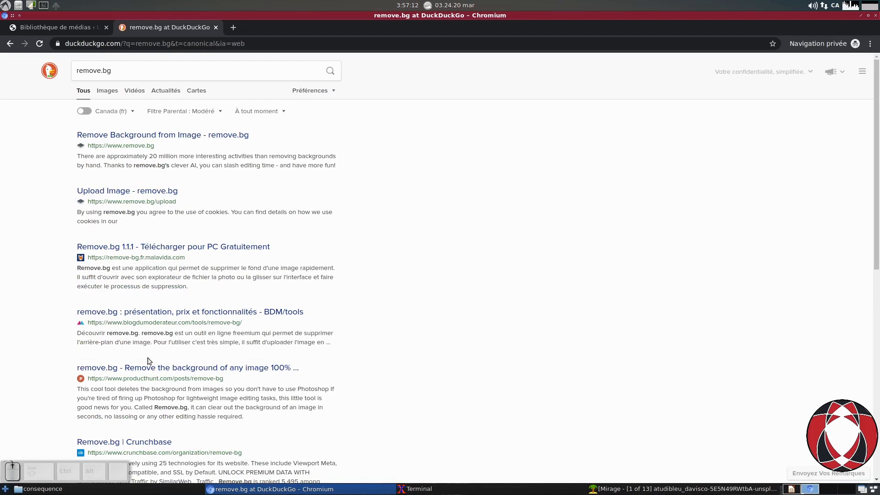
- Show the remove.bg image results again for comparison, and return to the WordPress media library
{"action": "left_click", "coordinate": [107, 92]}
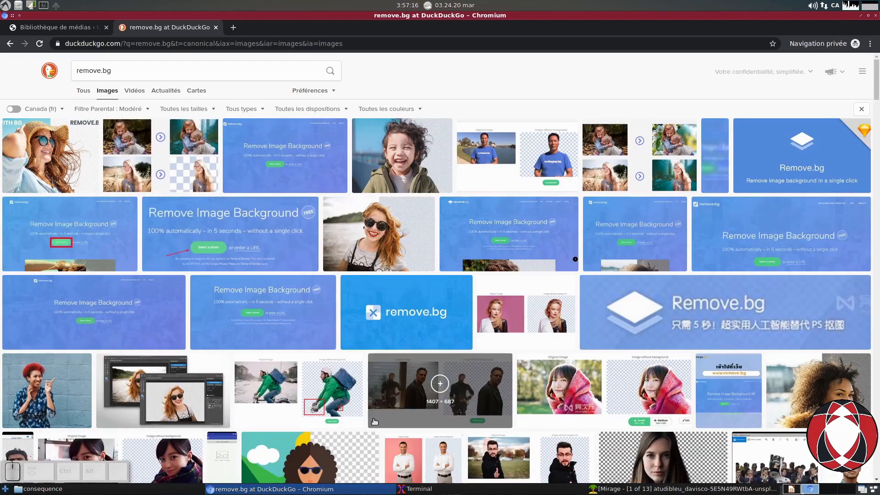
{"action": "scroll", "coordinate": [375, 421], "scroll_direction": "down", "scroll_amount": 3}
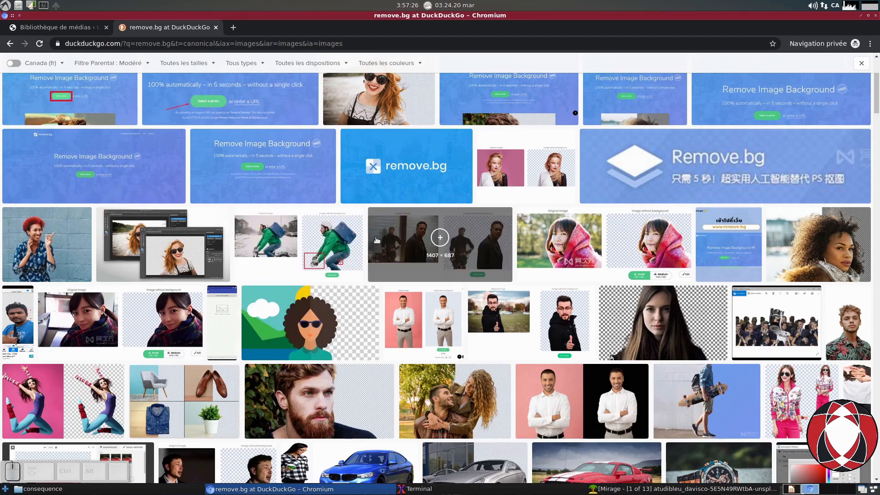
{"action": "scroll", "coordinate": [557, 313], "scroll_direction": "up", "scroll_amount": 3}
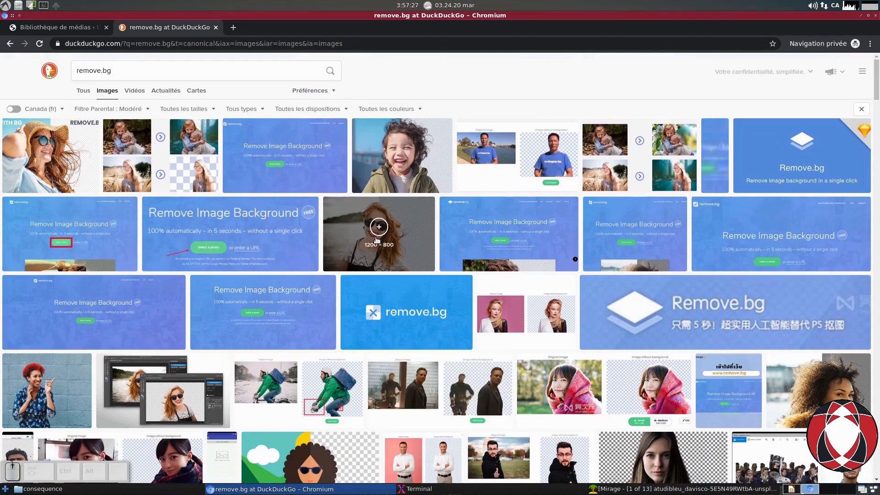
{"action": "left_click", "coordinate": [68, 28]}
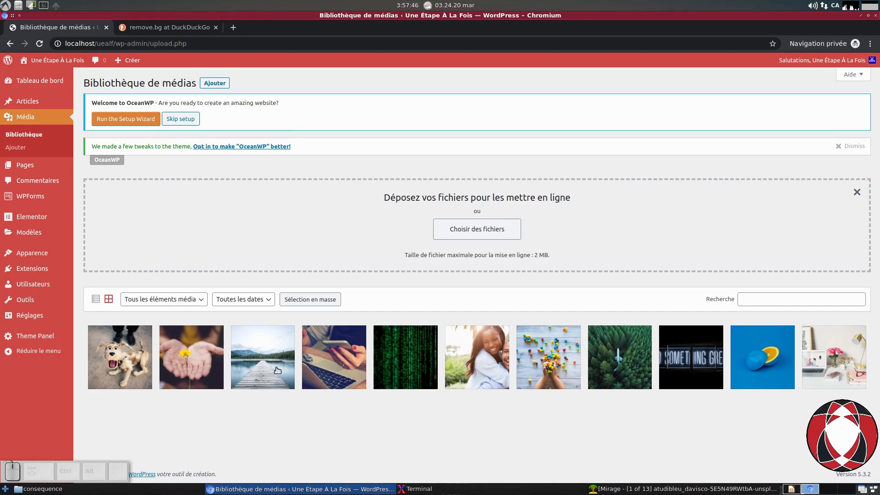
{"action": "left_click", "coordinate": [249, 488]}
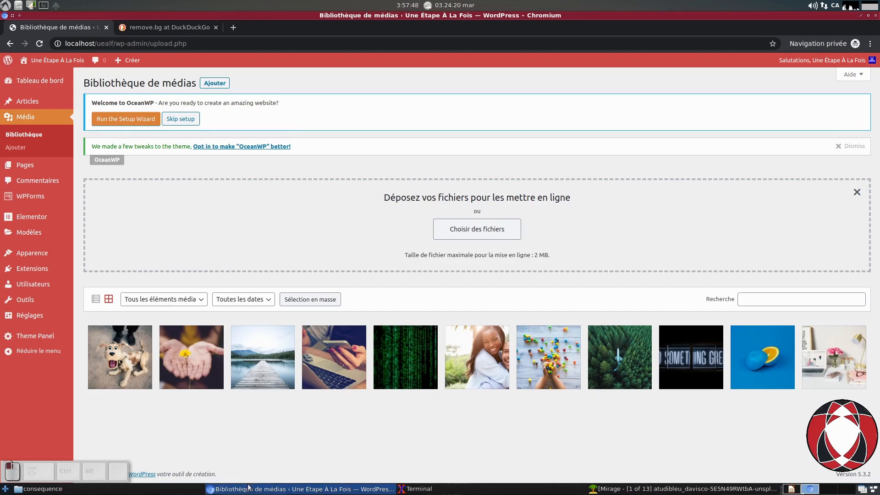